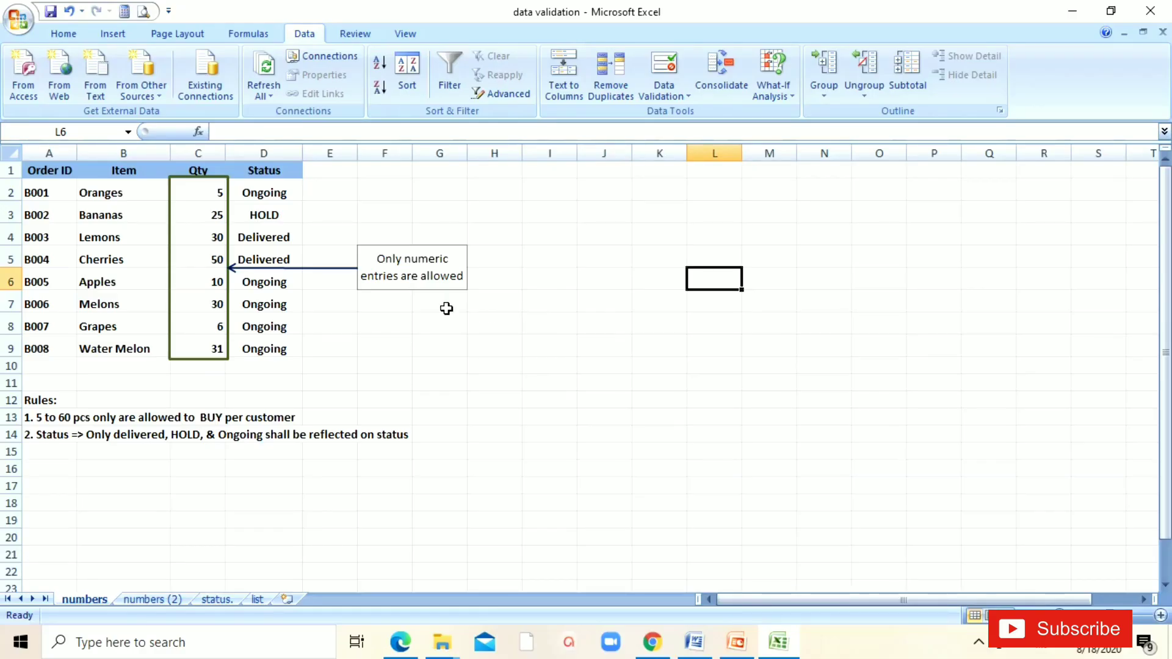
# - Point out the numeric-entries callout, the 5–60 pieces rule, and the Order ID and Item columns
pyautogui.click(445, 273)
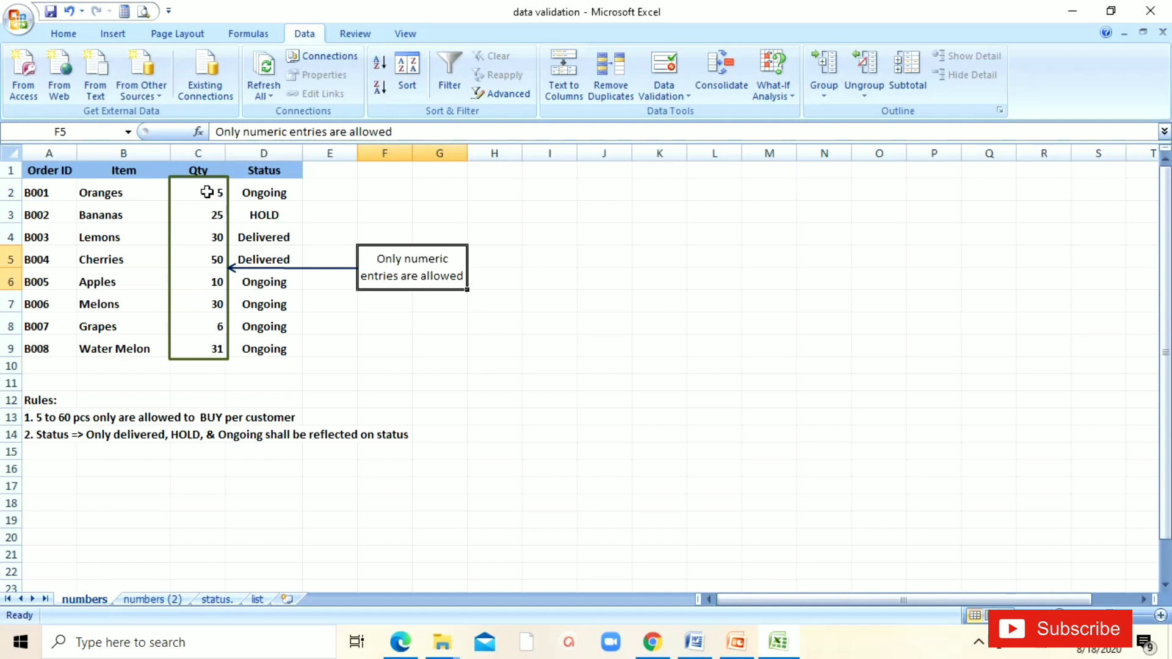
pyautogui.moveTo(209, 192); pyautogui.dragTo(205, 347)
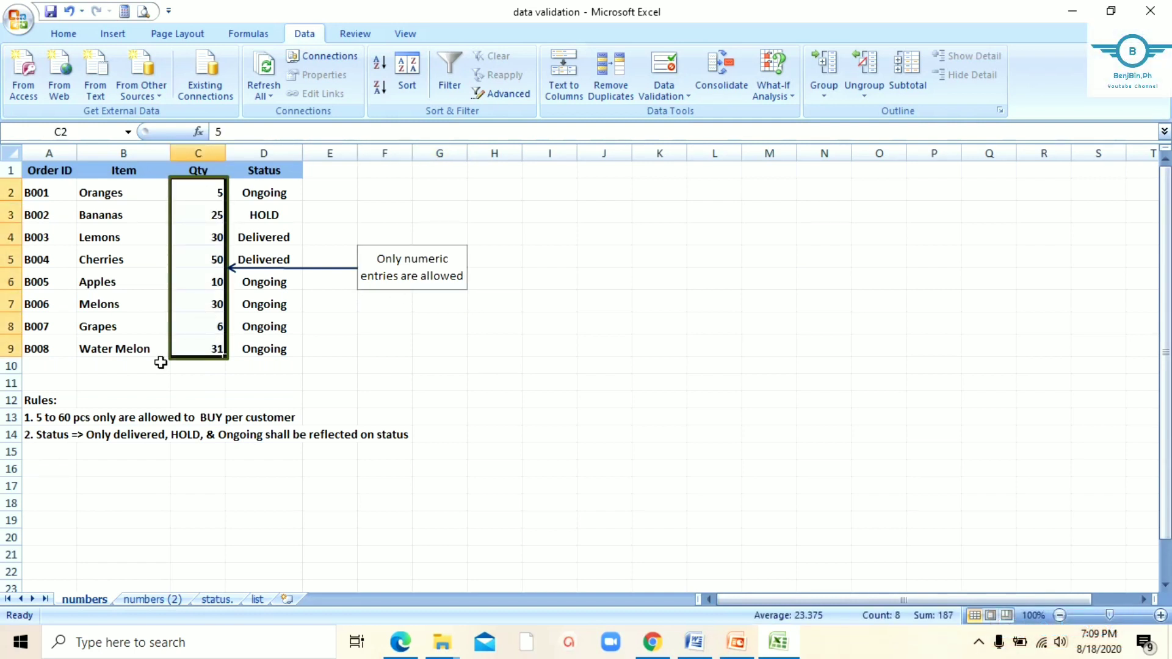
pyautogui.click(29, 421)
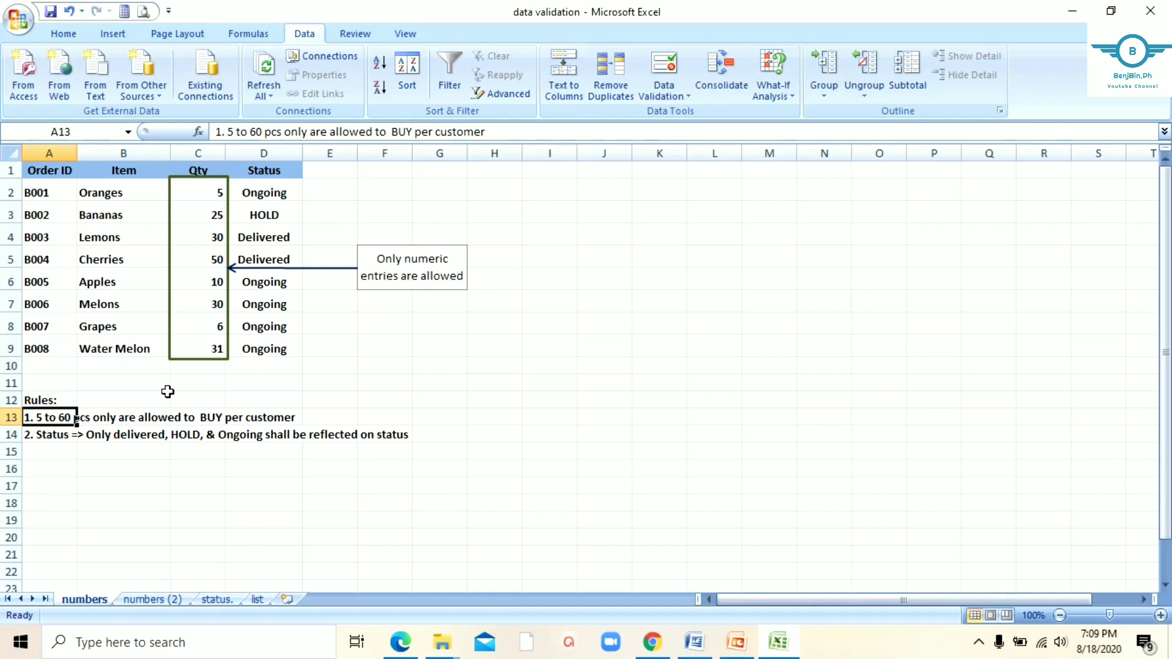
pyautogui.click(51, 173)
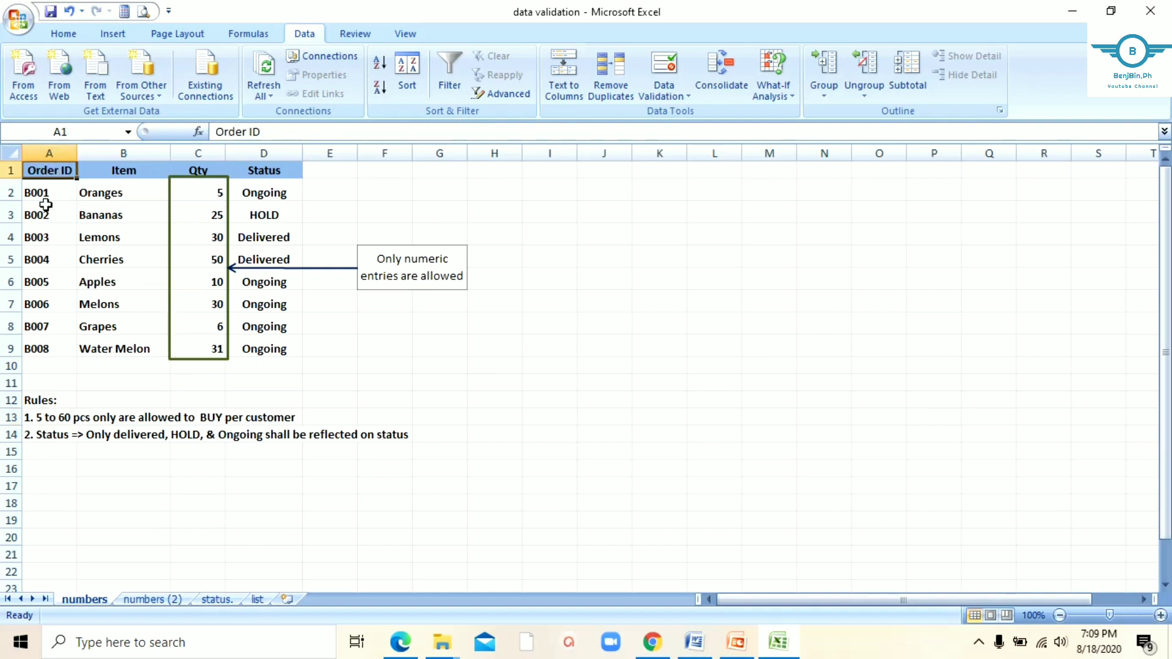
pyautogui.moveTo(34, 193); pyautogui.dragTo(37, 348)
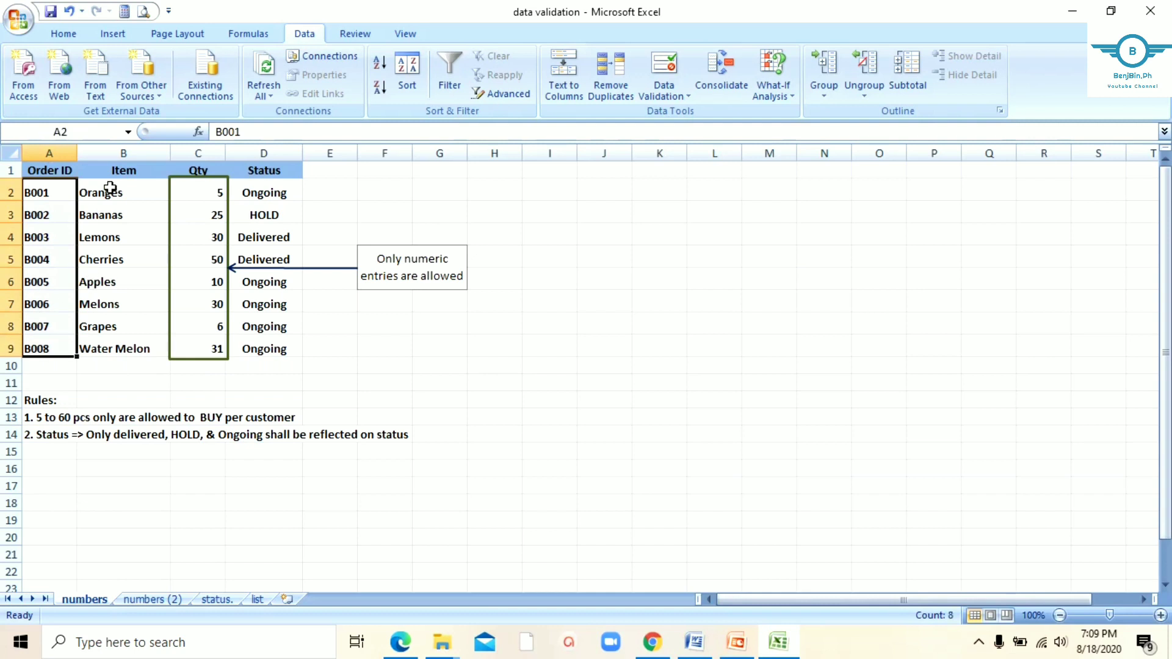
pyautogui.moveTo(110, 189); pyautogui.dragTo(110, 343)
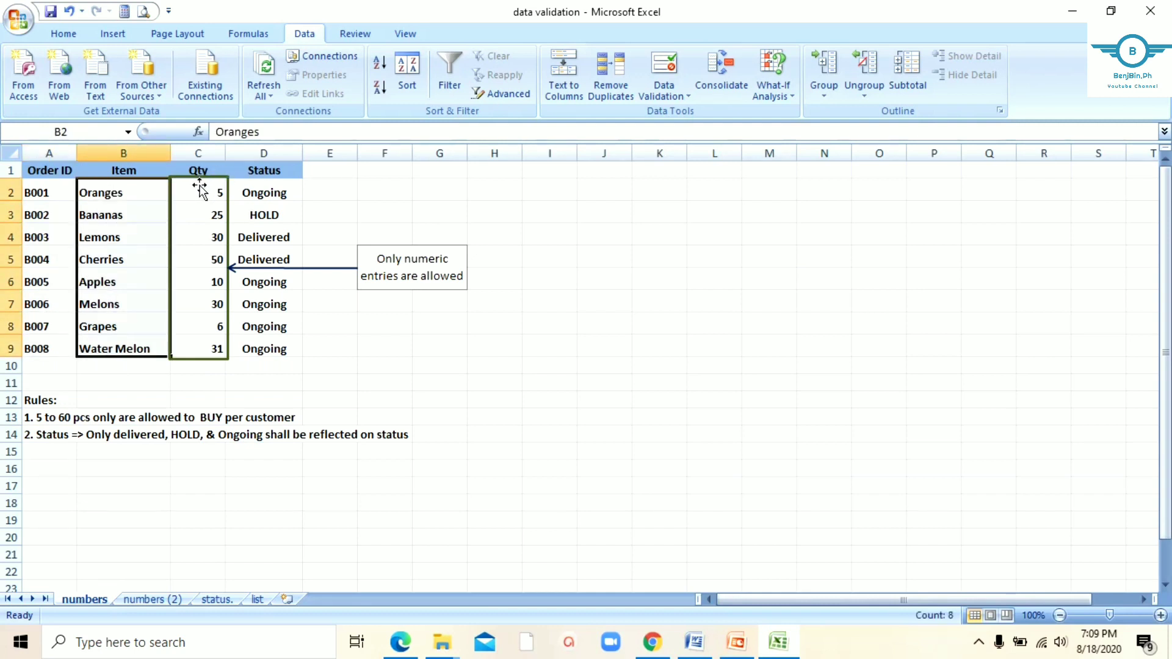
# - Select the Qty values C2:C9
pyautogui.moveTo(197, 190); pyautogui.dragTo(199, 344)
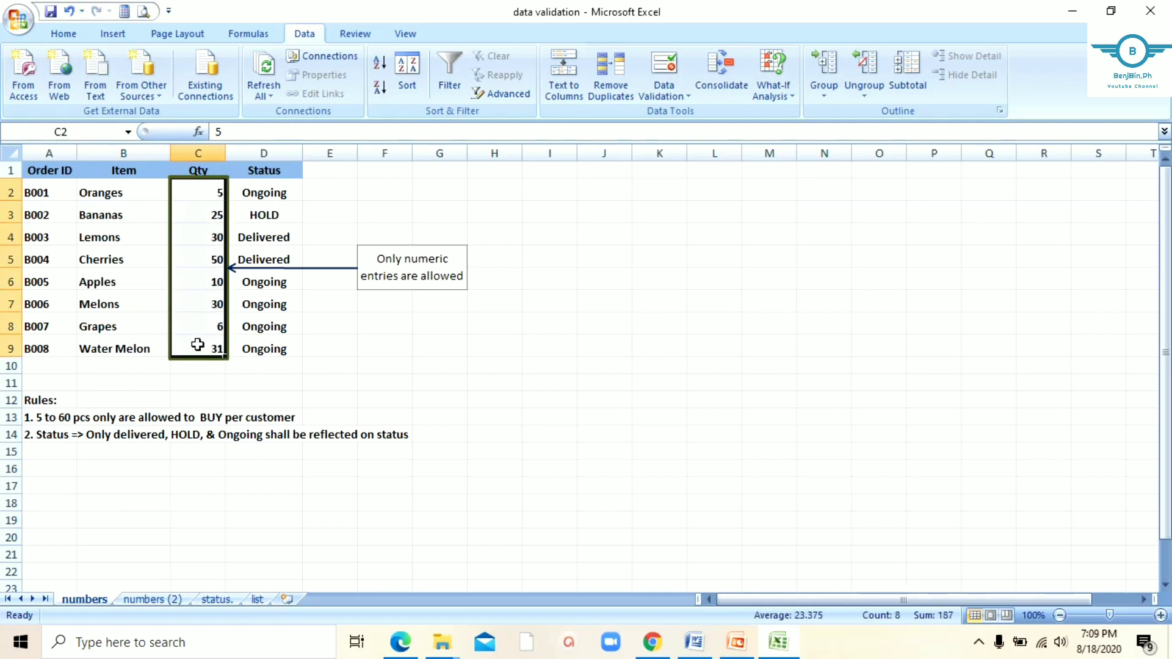
pyautogui.click(714, 233)
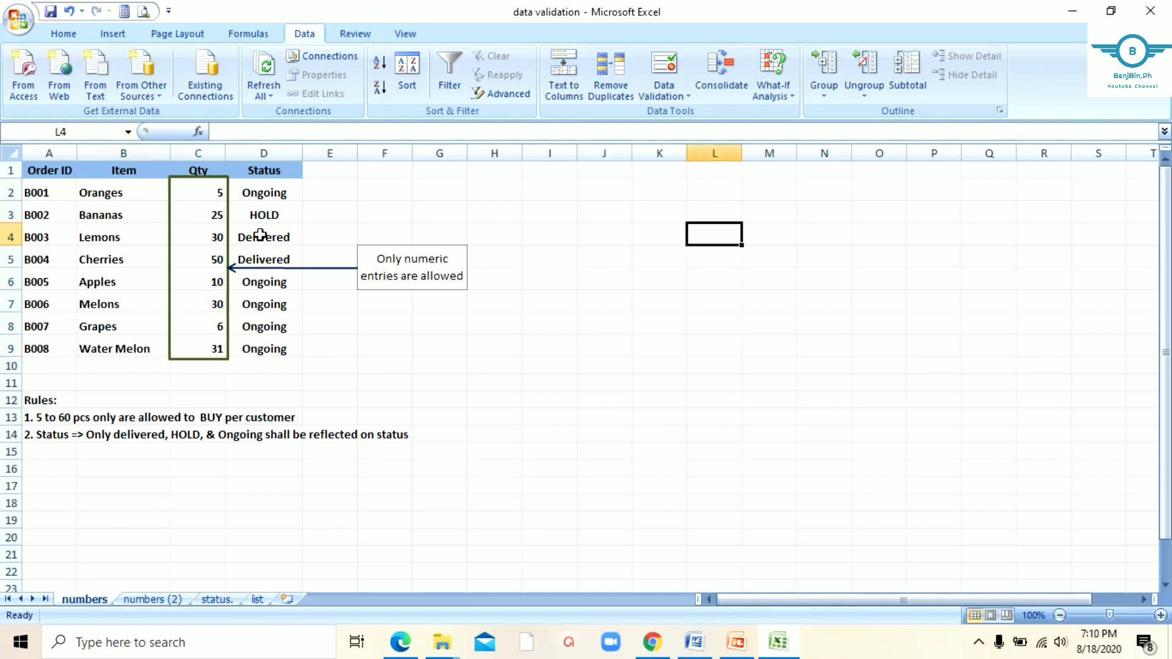
pyautogui.moveTo(208, 190); pyautogui.dragTo(205, 346)
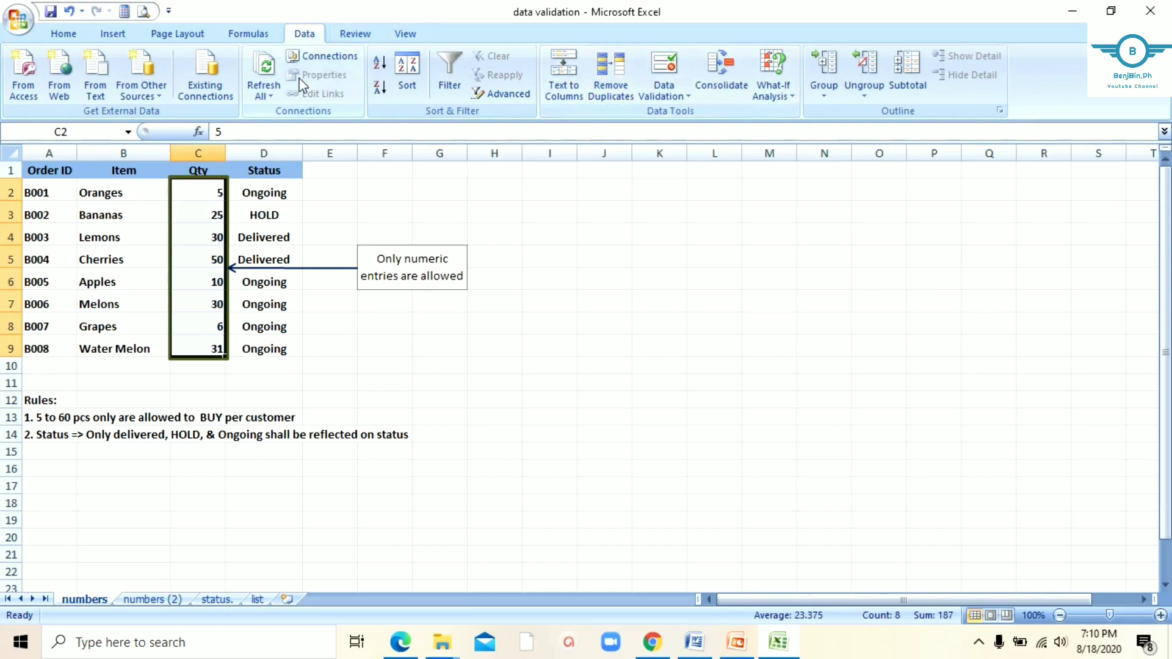
# - Give C2:C9 a Data Validation rule allowing whole numbers from minimum 5 to maximum 60
pyautogui.click(670, 91)
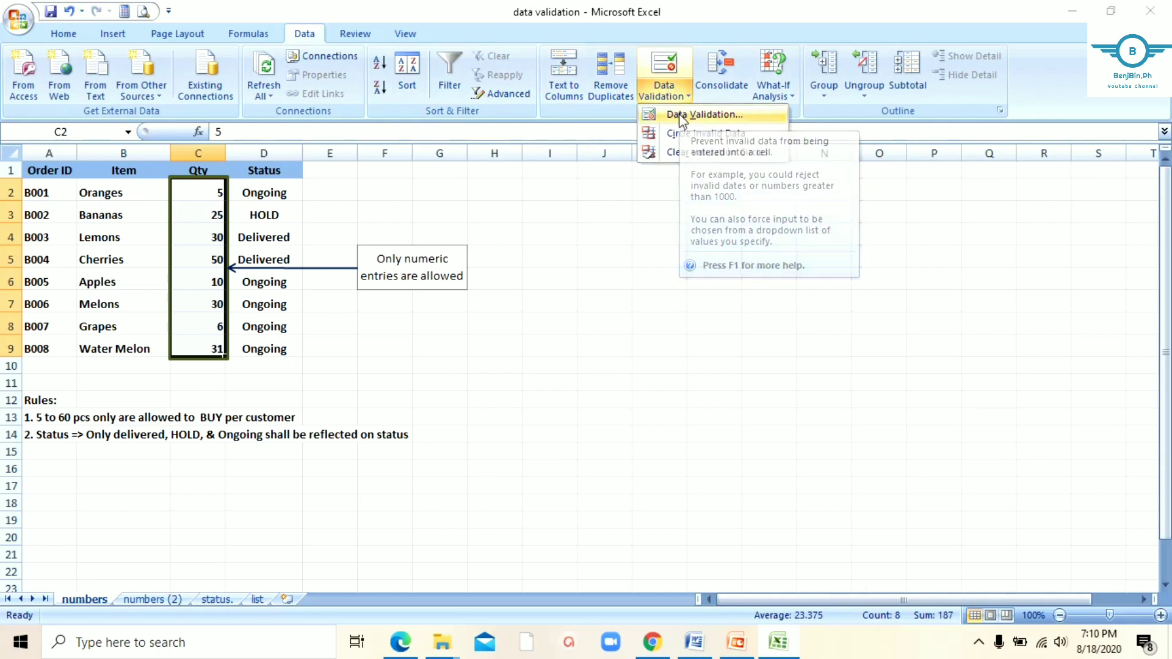
pyautogui.click(679, 113)
pyautogui.moveTo(611, 183); pyautogui.dragTo(673, 180)
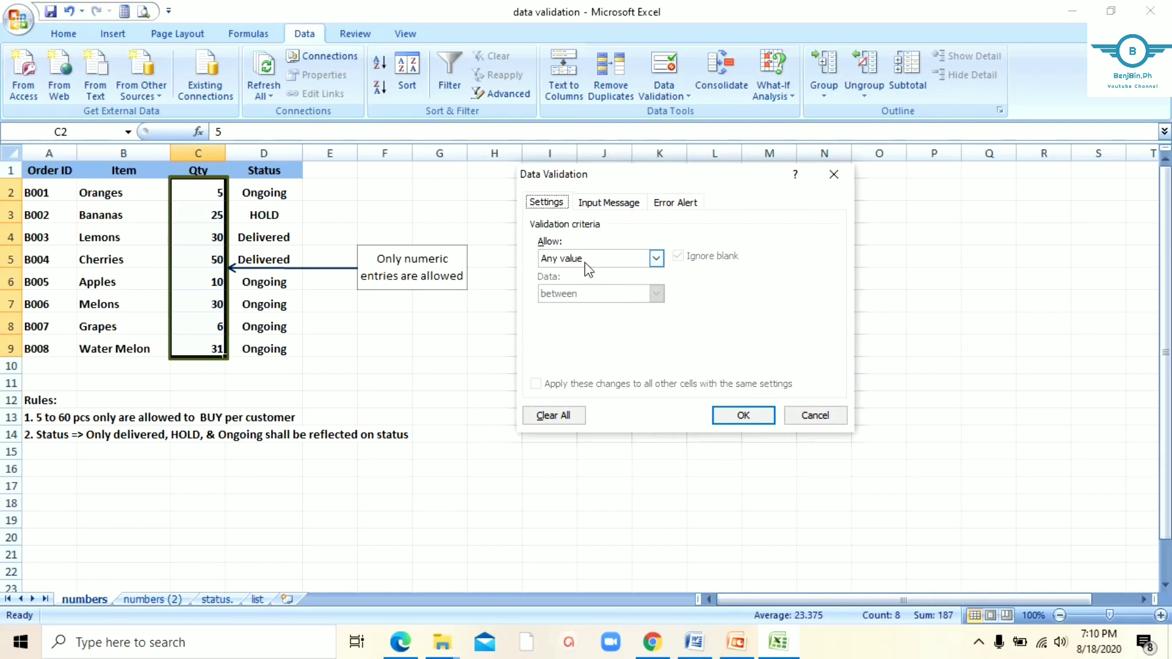
pyautogui.click(656, 259)
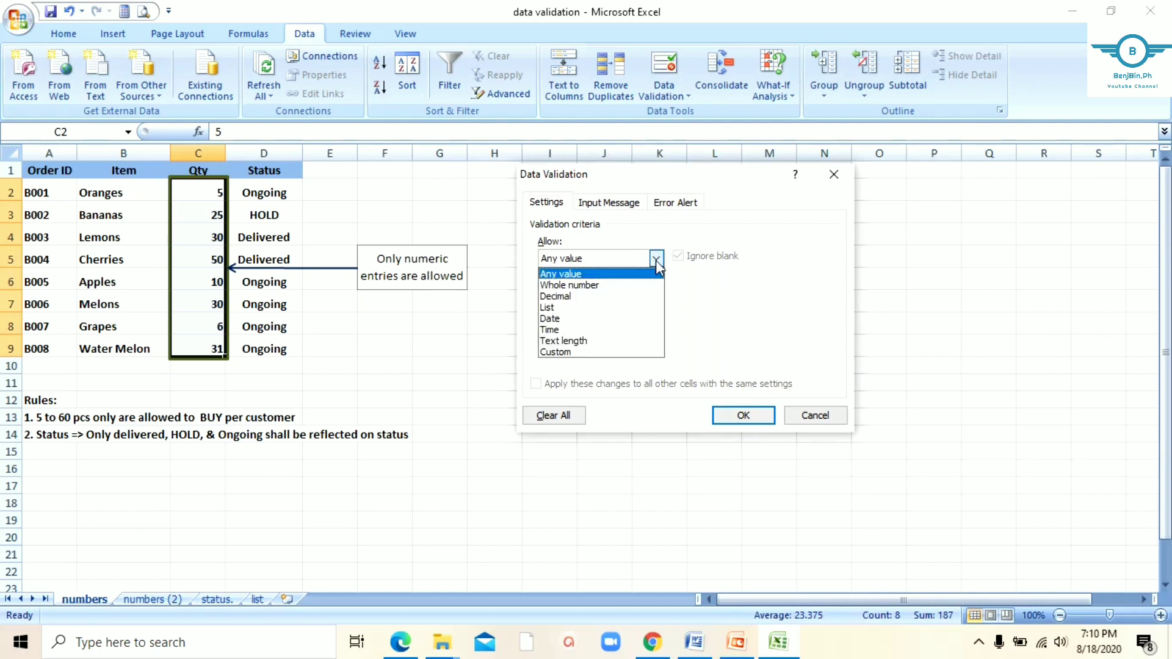
pyautogui.click(568, 286)
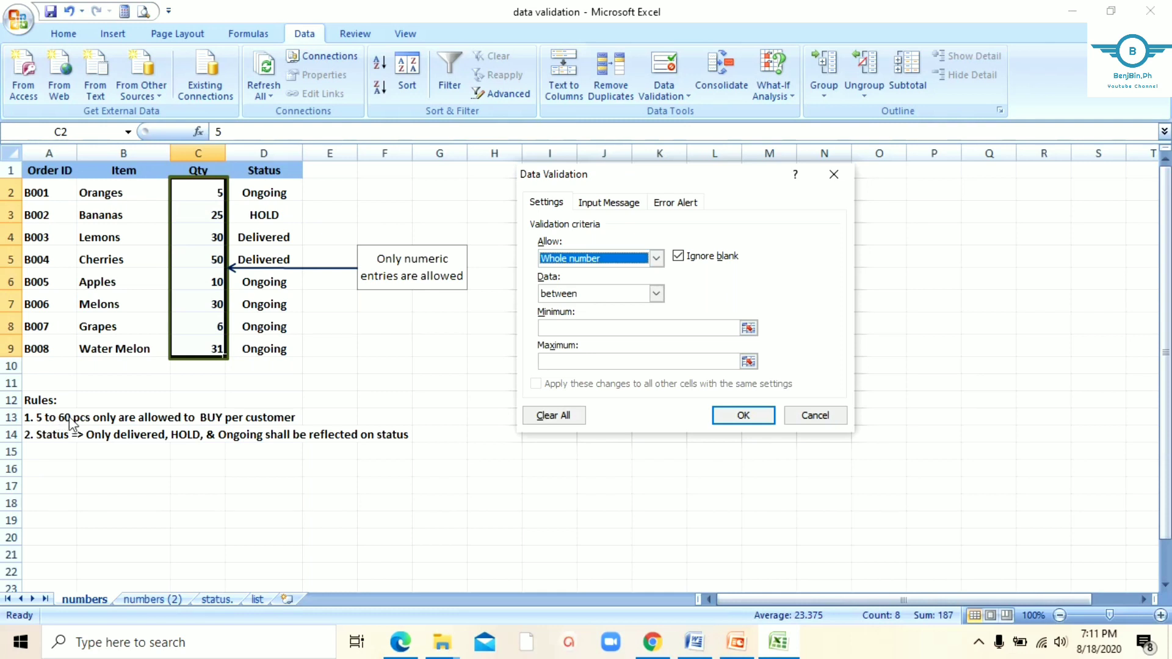
pyautogui.click(592, 328)
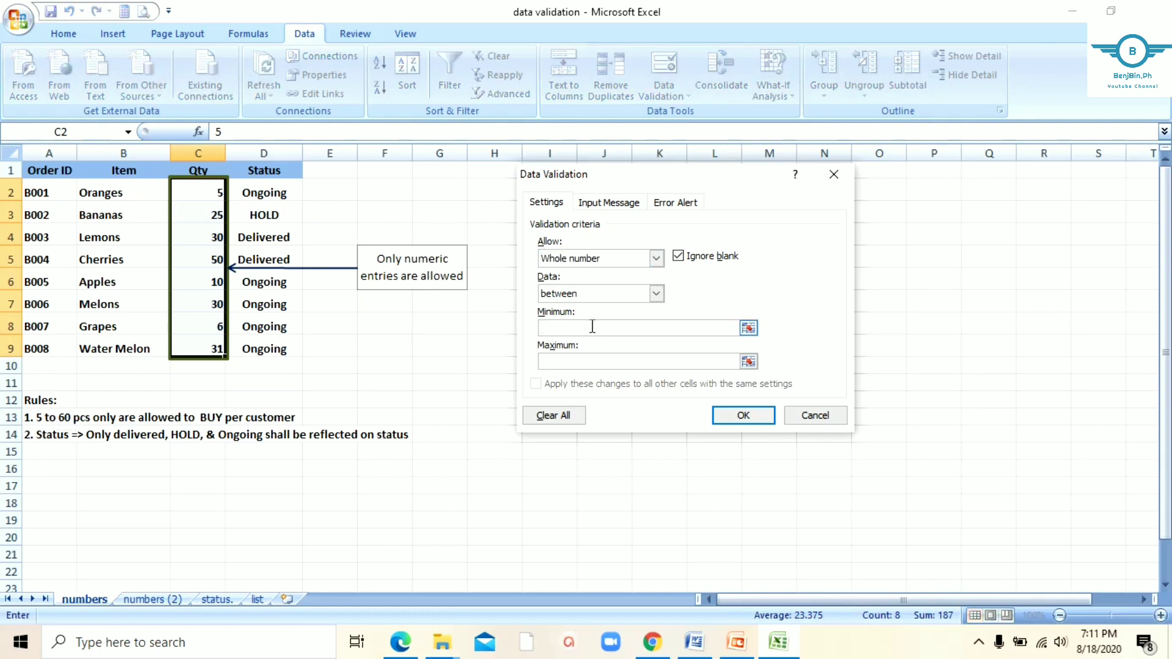
pyautogui.write('5')
pyautogui.press('Tab')
pyautogui.click(634, 357)
pyautogui.click(742, 415)
# - Reselect the Qty cells C2:C9 to check the rule, then deselect the table
pyautogui.click(370, 375)
pyautogui.moveTo(198, 183); pyautogui.dragTo(205, 347)
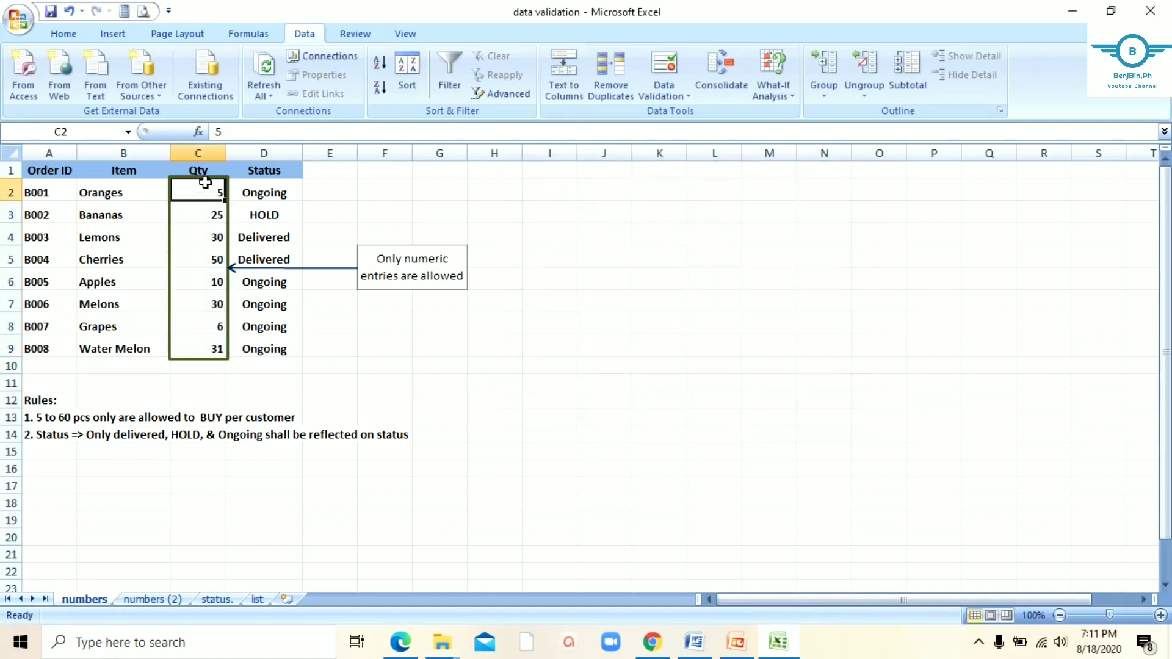
pyautogui.click(330, 366)
pyautogui.click(198, 348)
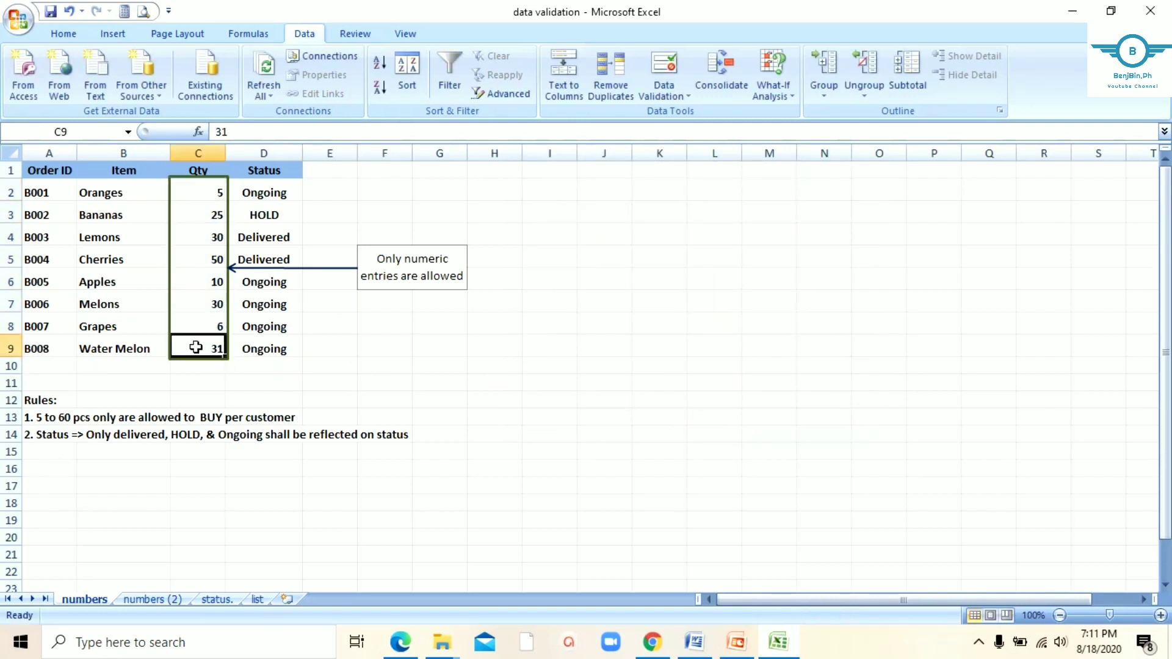
pyautogui.click(426, 364)
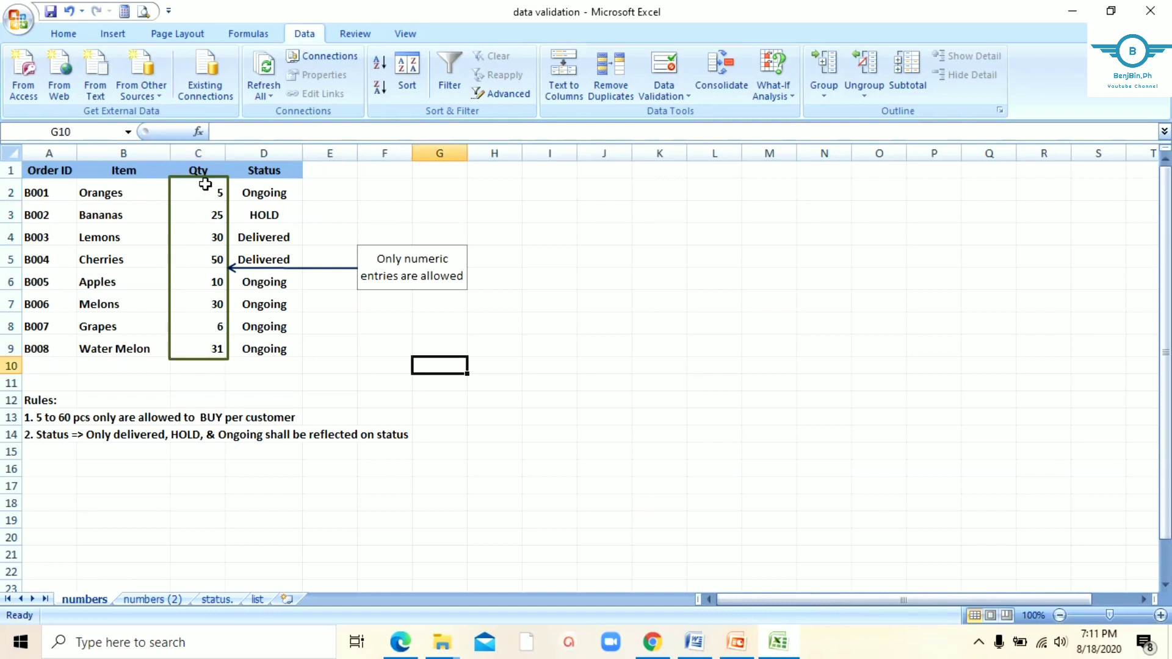
# - Switch to the status. sheet and point out the list-entries callout and Status cell D2
pyautogui.hotkey('ctrl', 'pagedown')
pyautogui.hotkey('ctrl', 'pagedown')
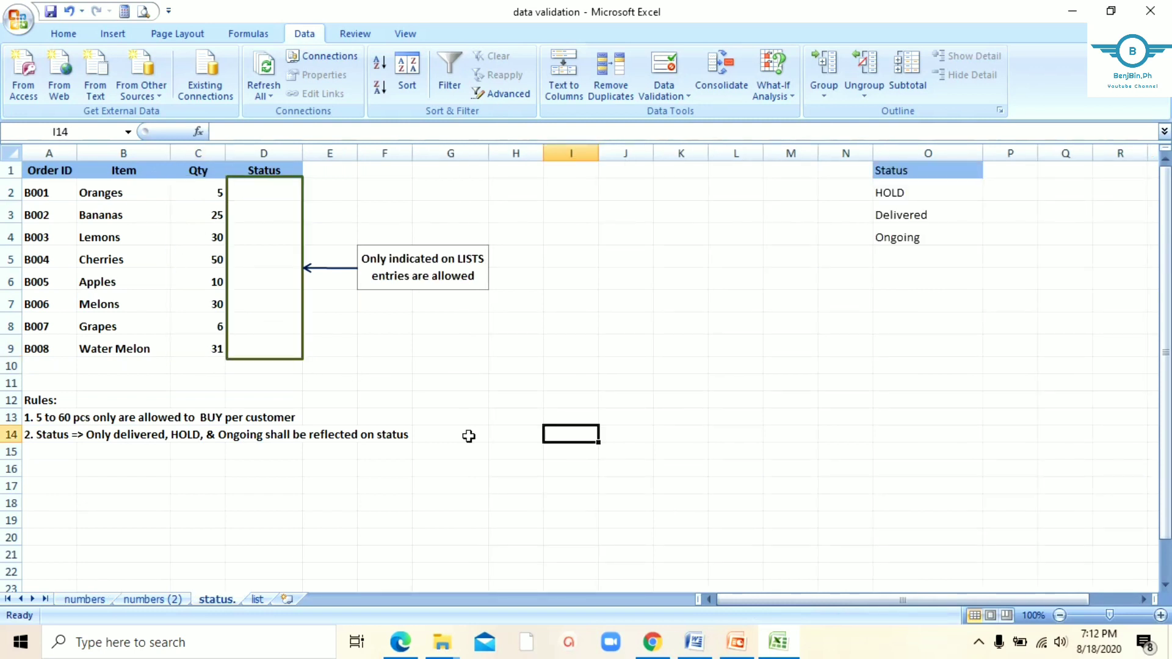
pyautogui.click(432, 275)
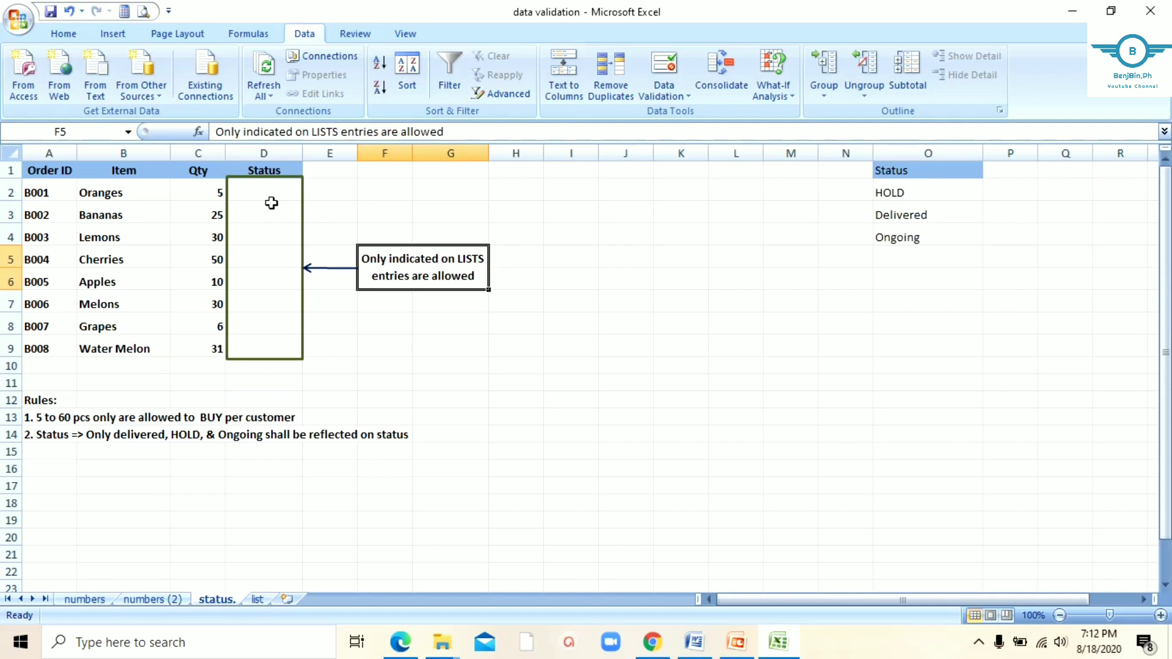
pyautogui.click(445, 395)
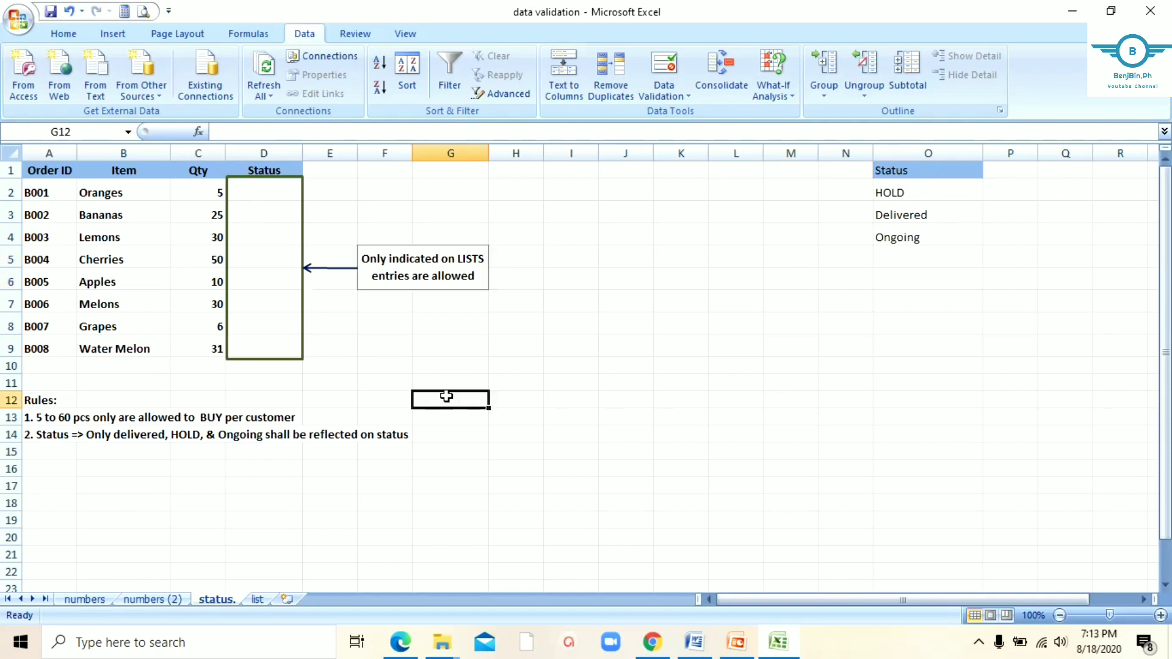
pyautogui.click(273, 384)
pyautogui.click(256, 184)
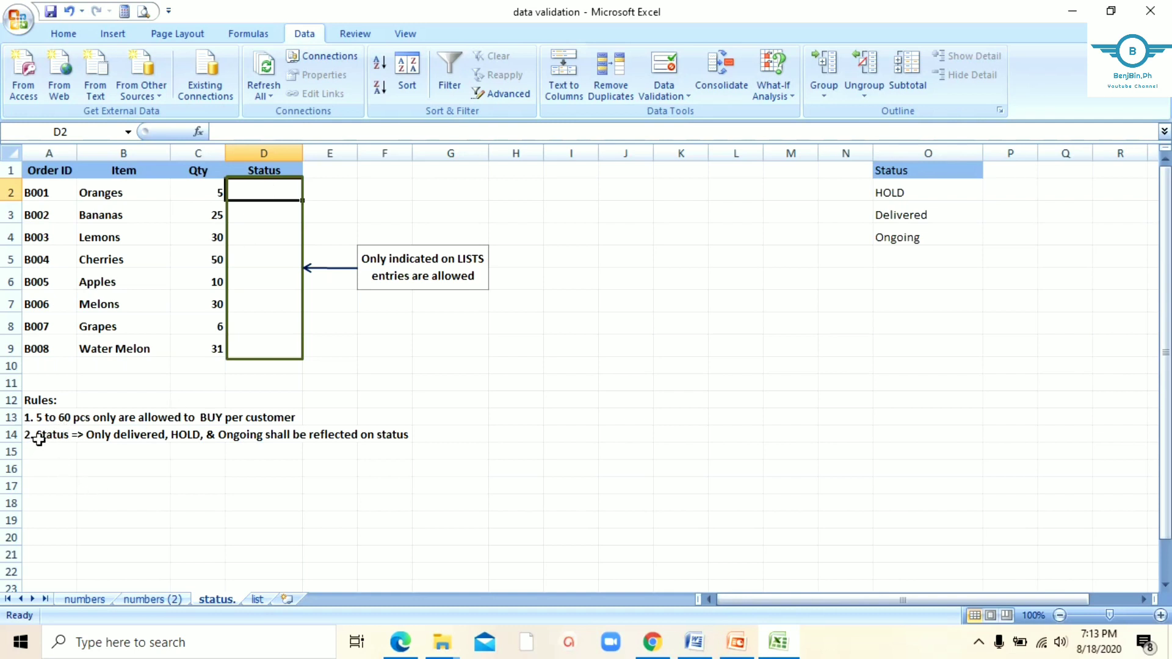
# - Point out the row 14 Status rule, empty cells D2:D9 and allowed statuses O2:O4
pyautogui.click(38, 440)
pyautogui.moveTo(262, 189); pyautogui.dragTo(263, 349)
pyautogui.click(251, 497)
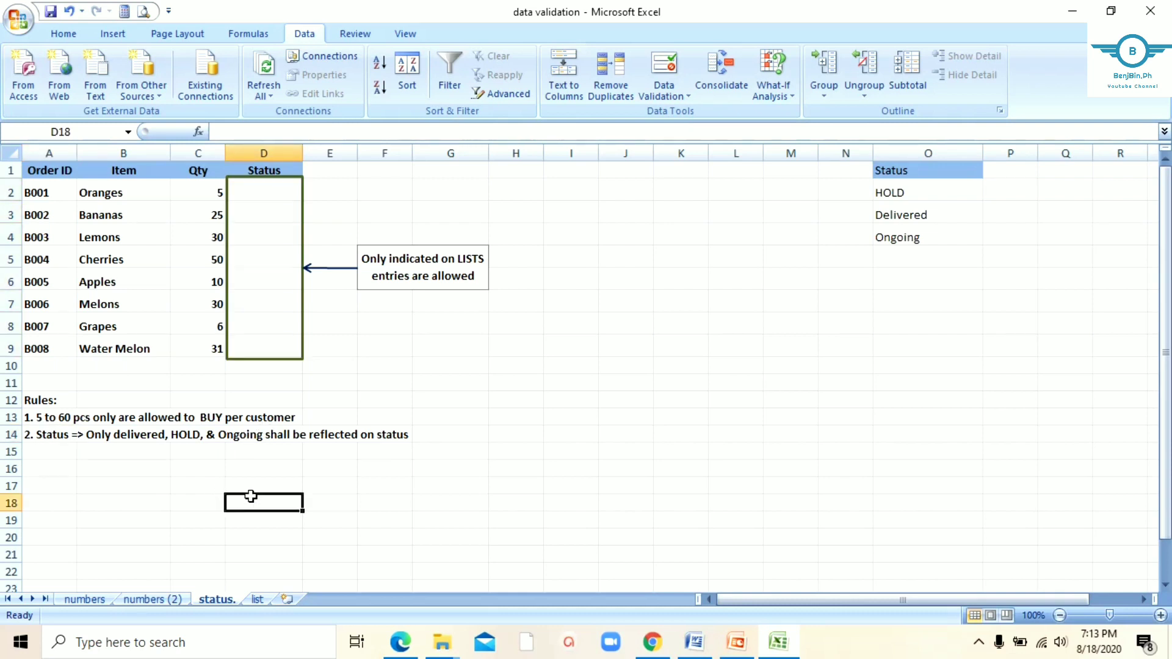
pyautogui.click(25, 437)
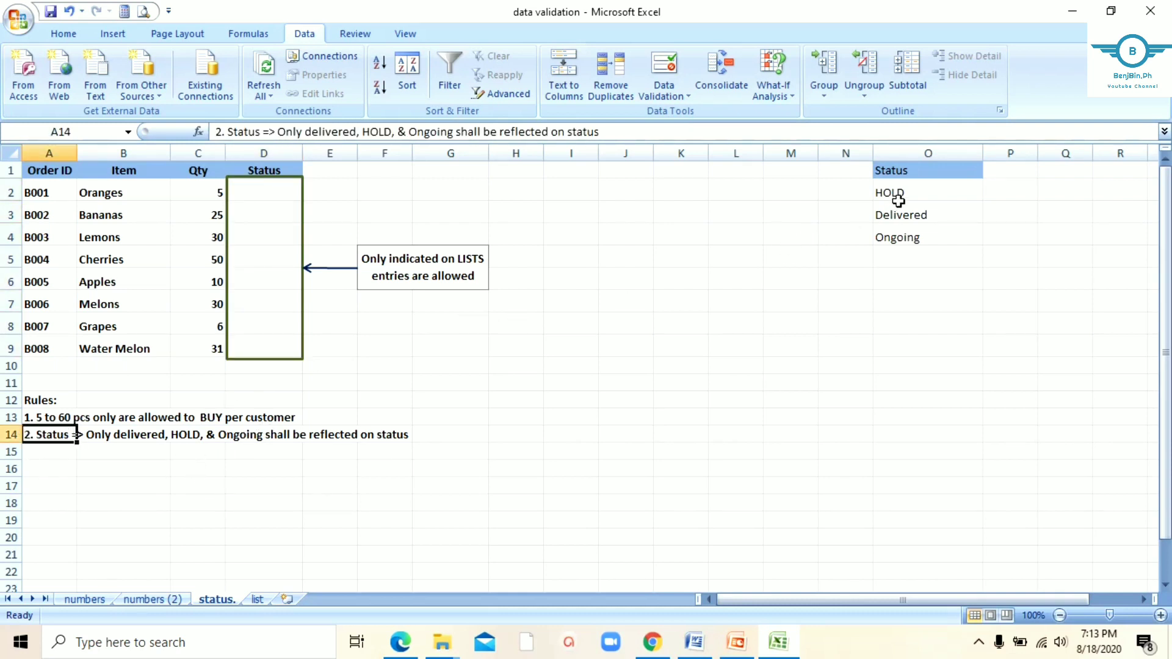
pyautogui.moveTo(897, 195); pyautogui.dragTo(904, 230)
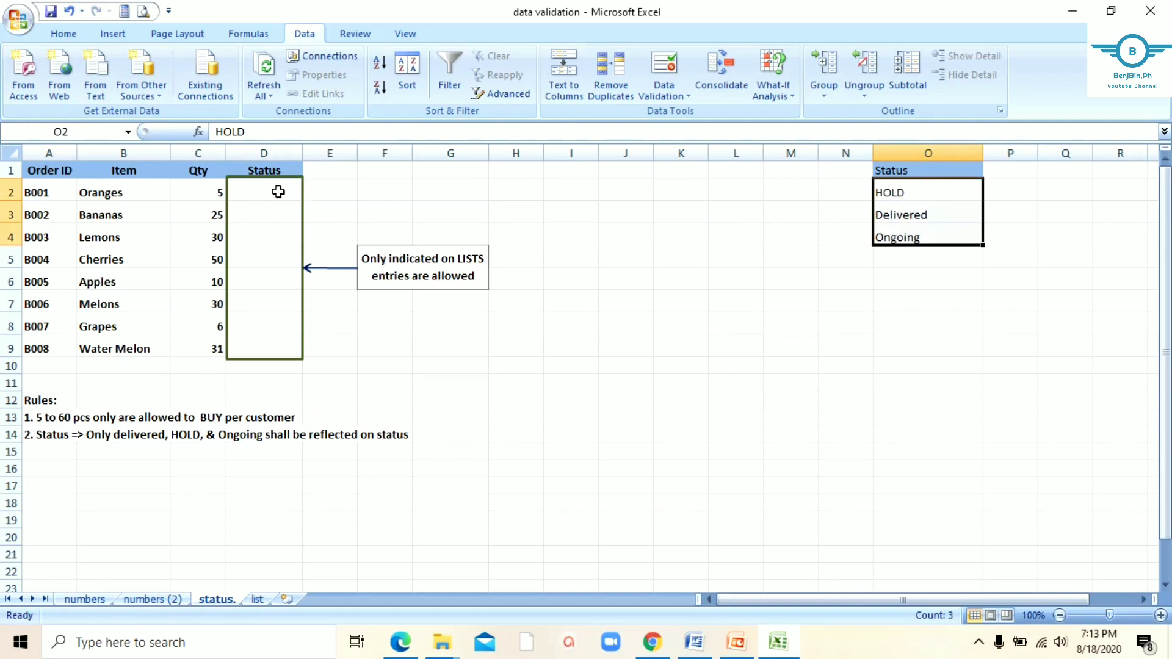
# - Give D2:D9 a List validation with source =$O$2:$O$4 (HOLD, Delivered, Ongoing)
pyautogui.moveTo(259, 191); pyautogui.dragTo(261, 335)
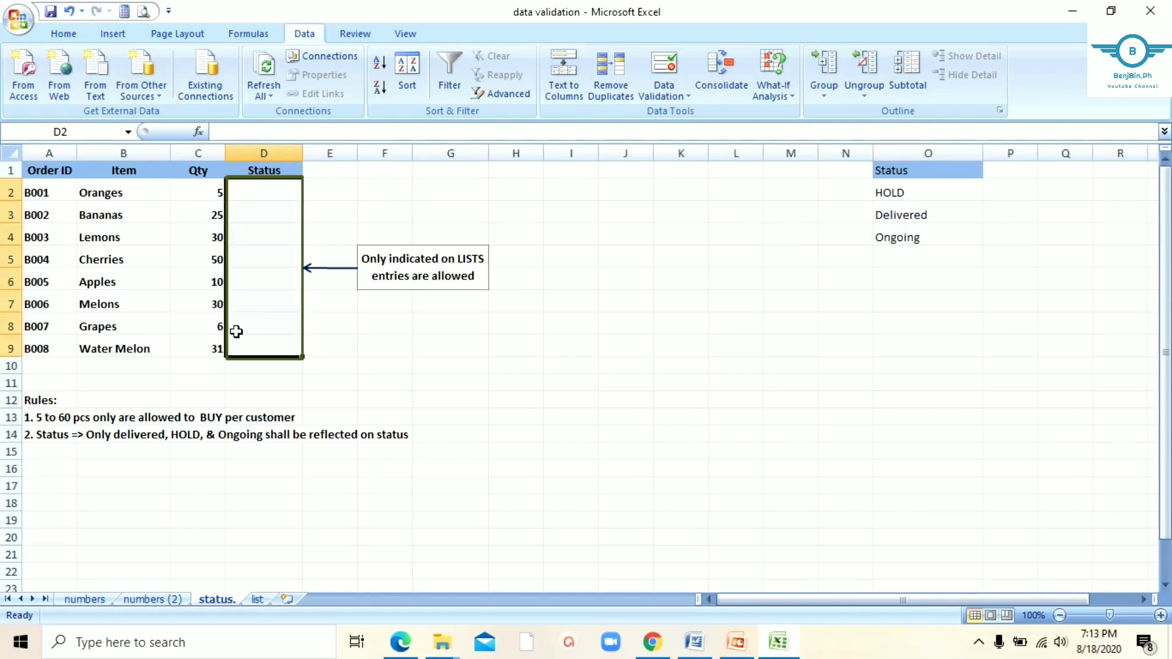
pyautogui.click(67, 39)
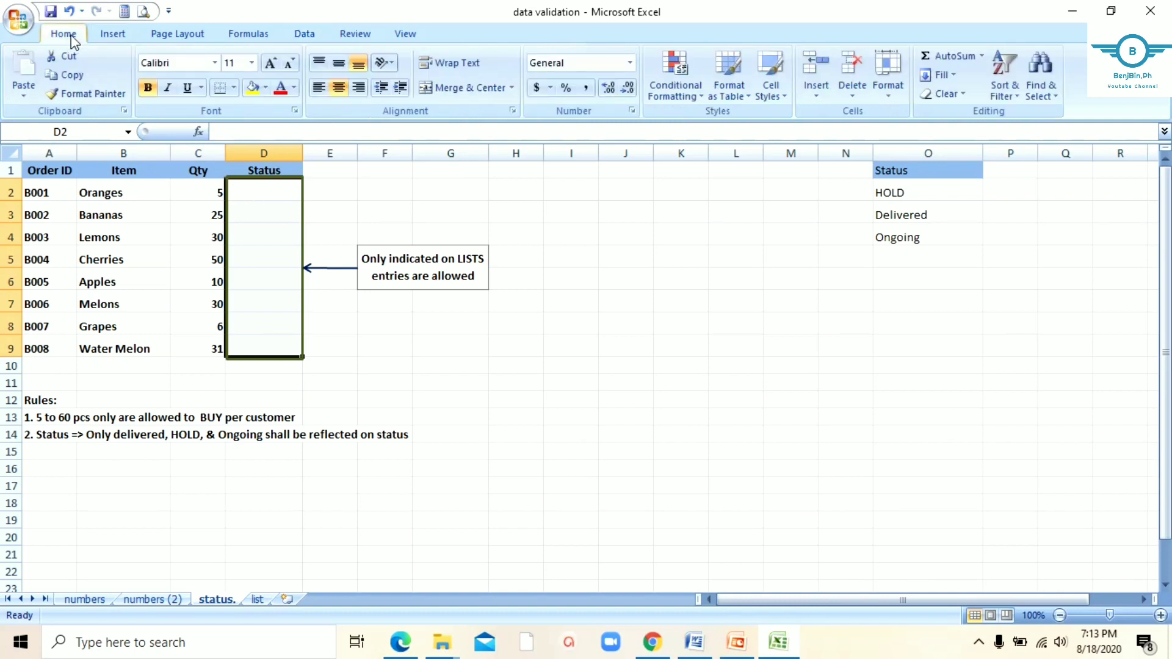
pyautogui.click(302, 34)
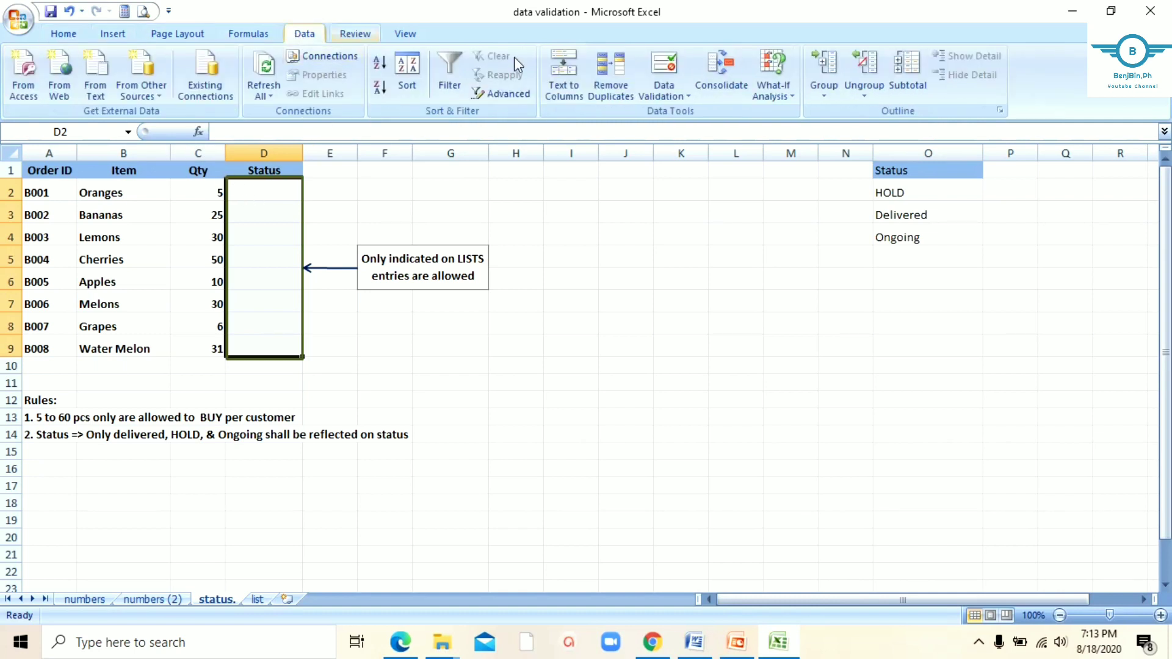
pyautogui.click(664, 80)
pyautogui.click(656, 261)
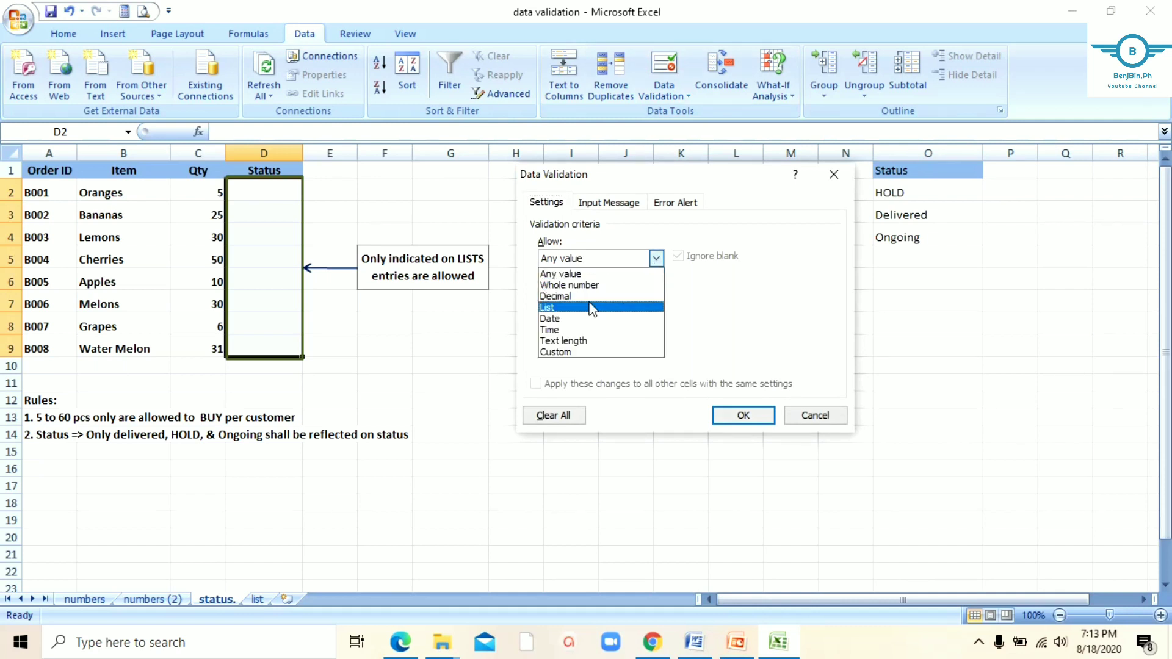
pyautogui.click(554, 308)
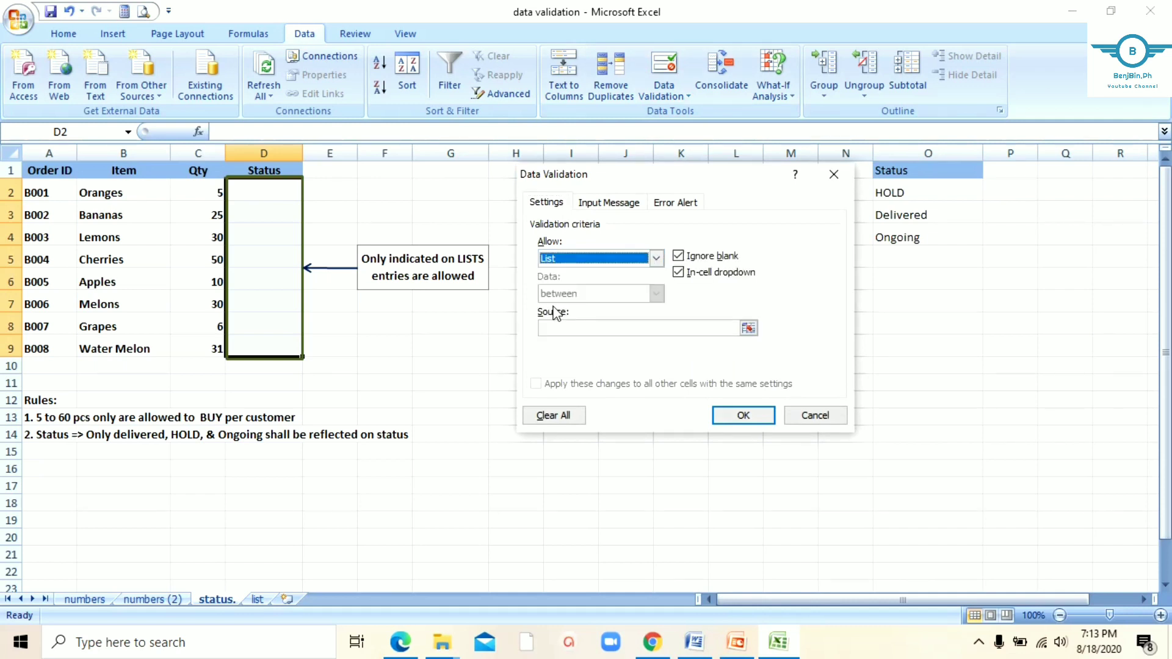
pyautogui.click(748, 328)
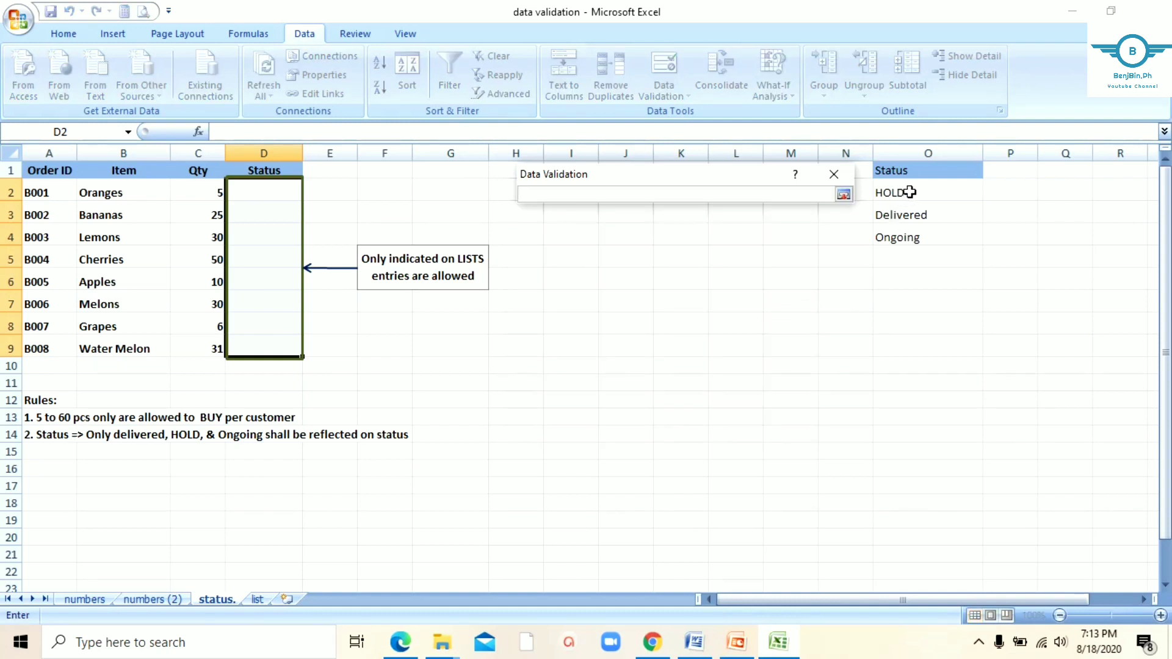
pyautogui.moveTo(909, 192); pyautogui.dragTo(910, 232)
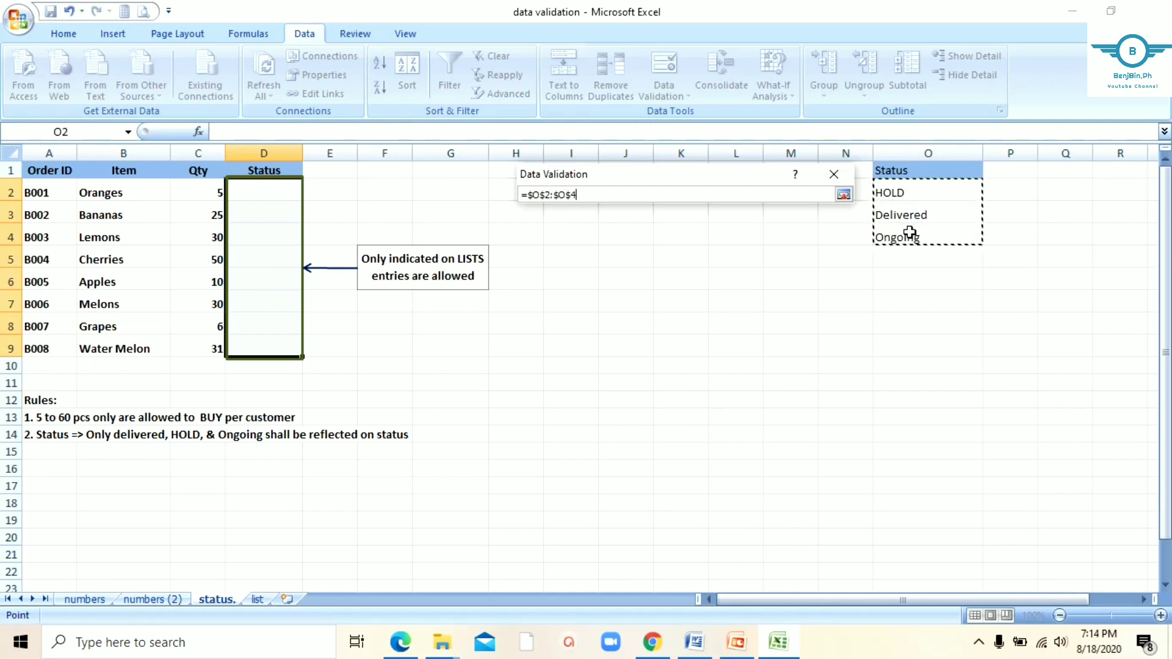
pyautogui.press('Return')
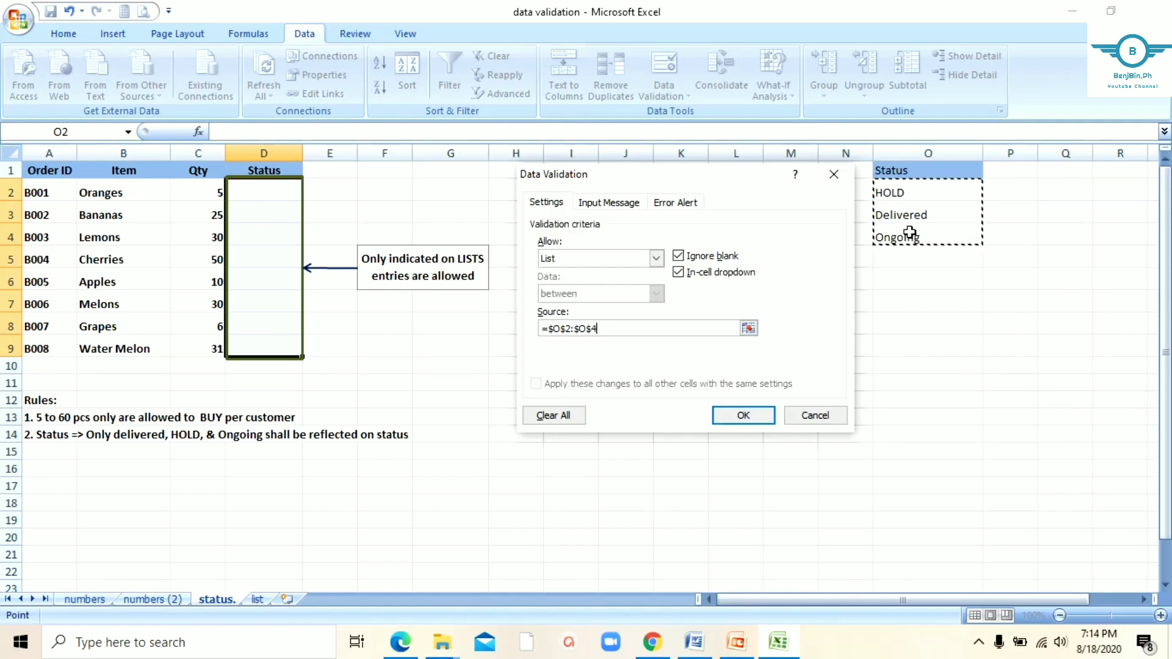
pyautogui.click(736, 415)
pyautogui.click(649, 366)
# - Enter HOLD in D2, then try DELIVER in D3 to trigger the invalid-value error
pyautogui.click(282, 186)
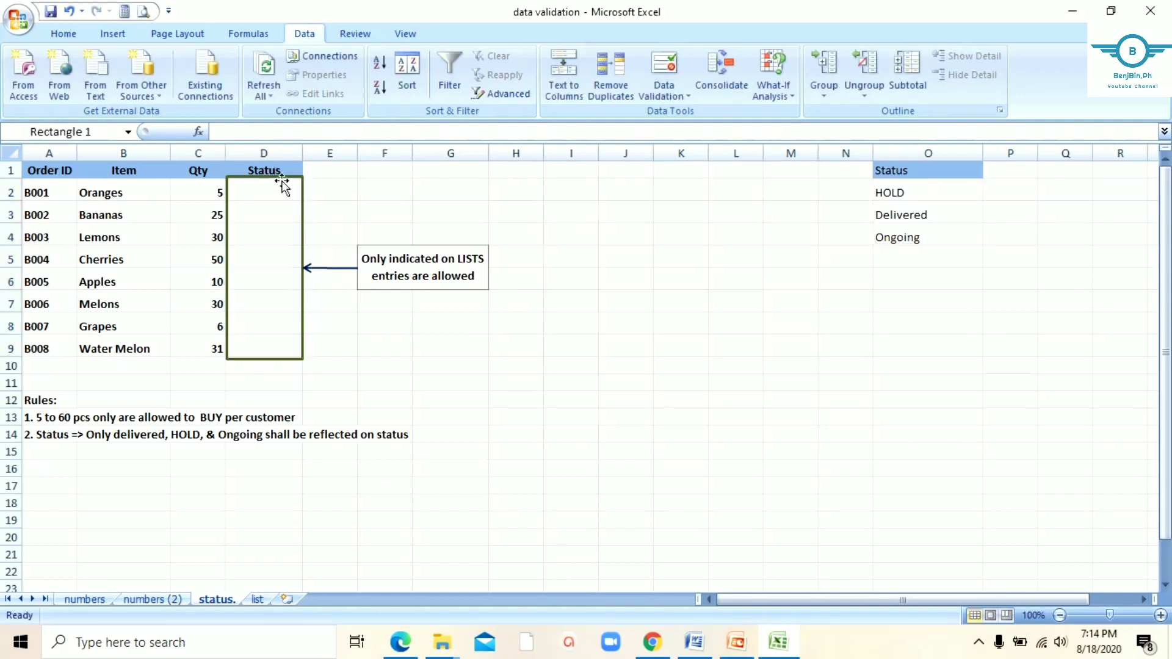
pyautogui.click(280, 185)
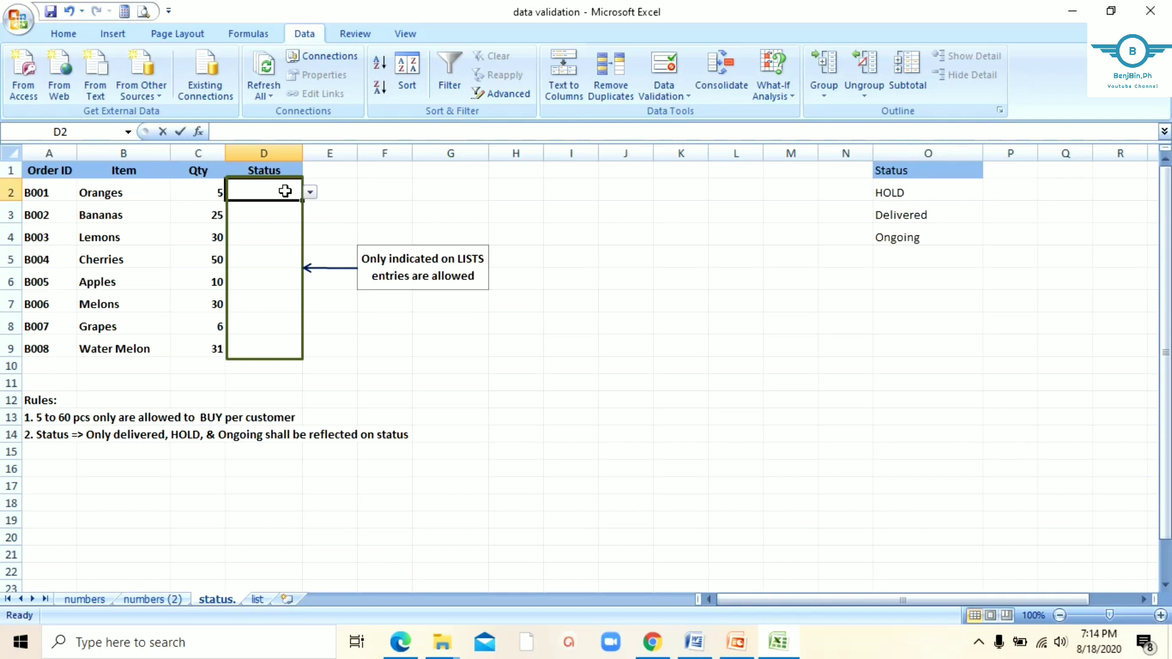
pyautogui.write('HOLD')
pyautogui.press('Return')
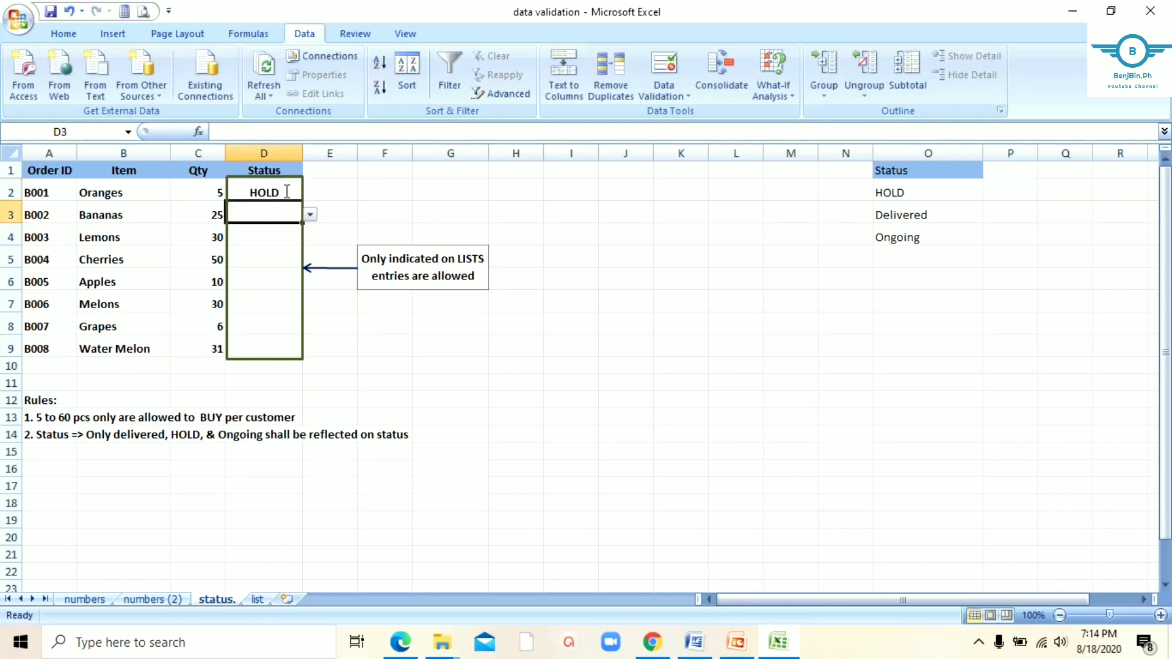
pyautogui.write('D')
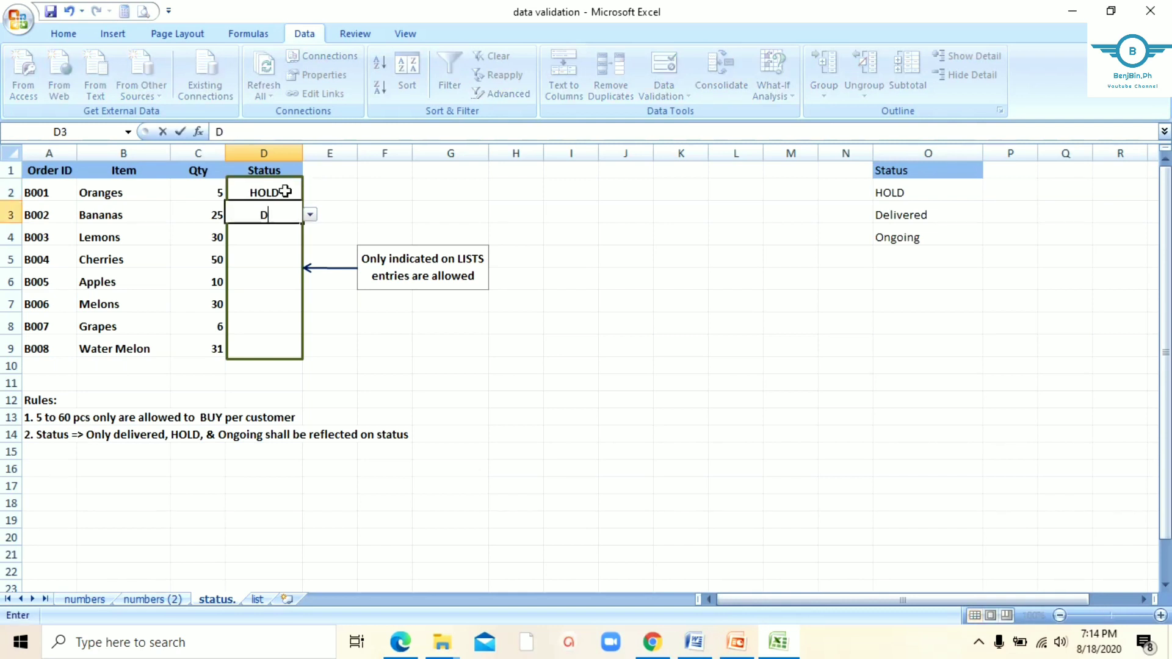
pyautogui.write('ELIVER')
pyautogui.press('Return')
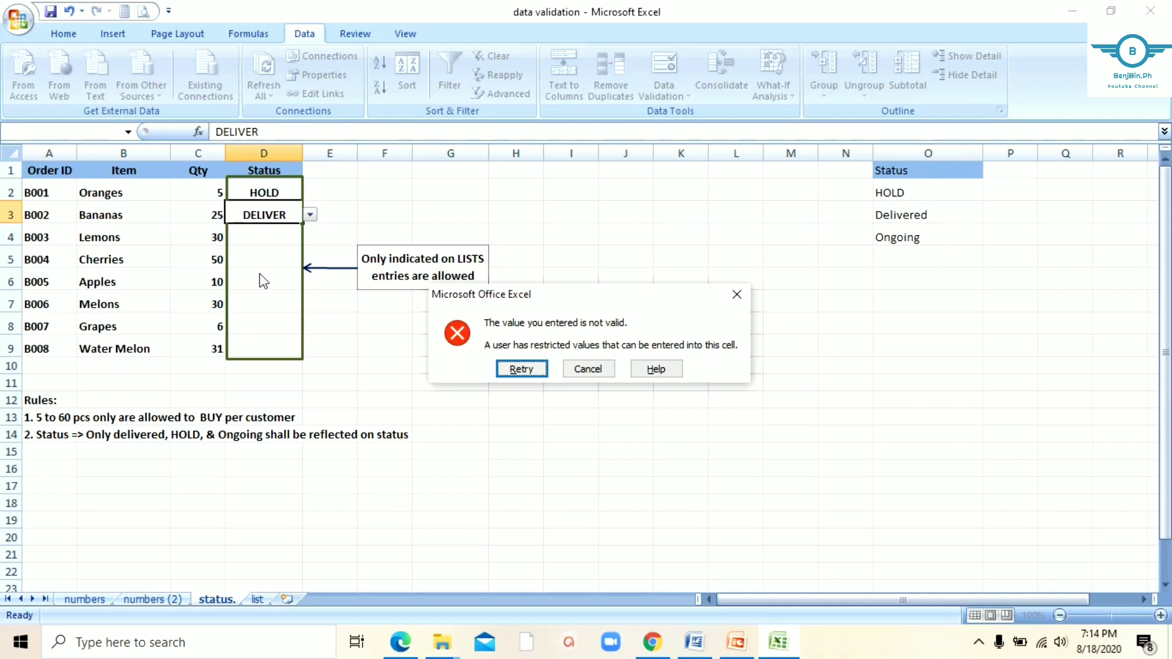
# - Cancel the rejected DELIVER entry and choose Delivered for D3 from its dropdown
pyautogui.click(588, 369)
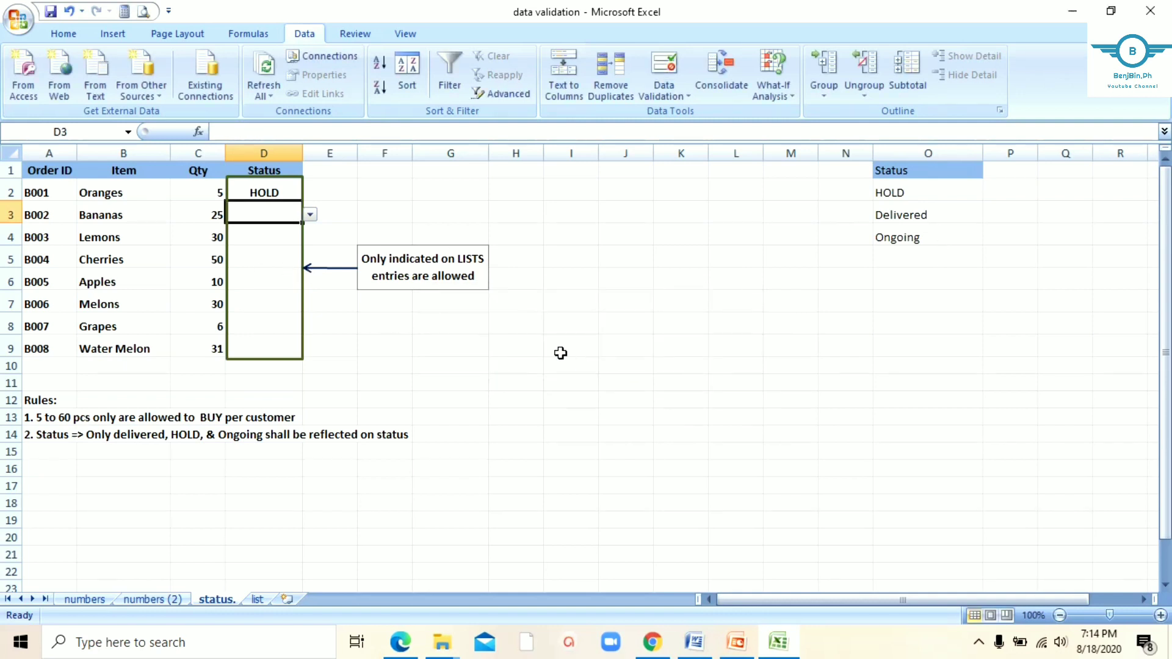
pyautogui.click(310, 216)
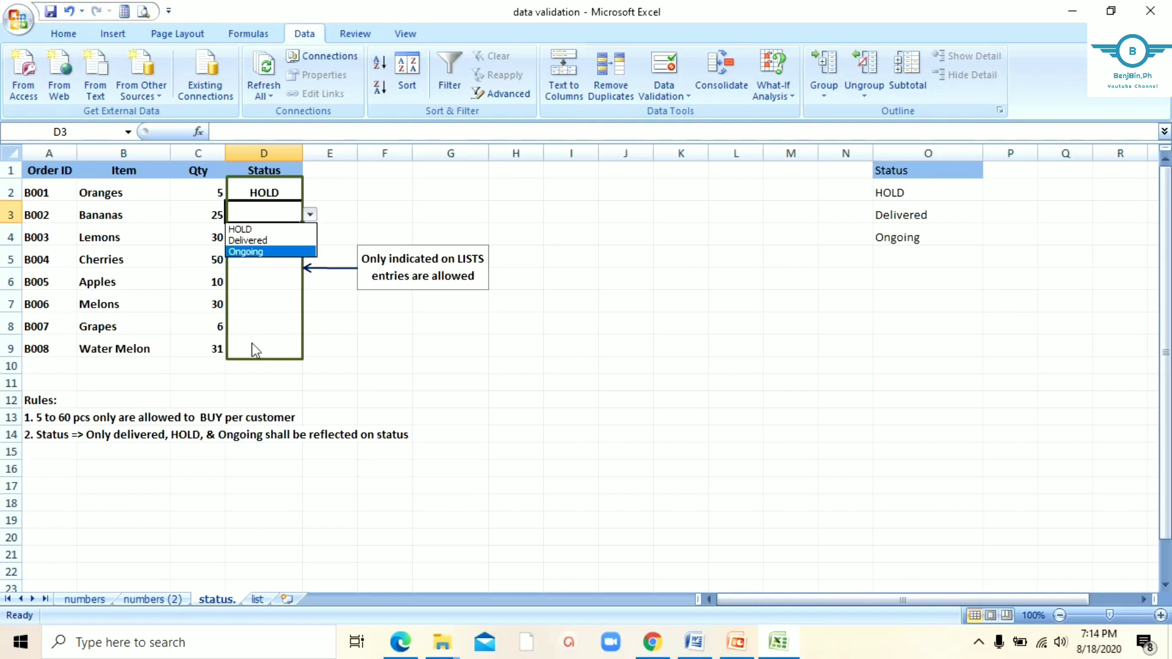
pyautogui.press('Escape')
pyautogui.click(310, 215)
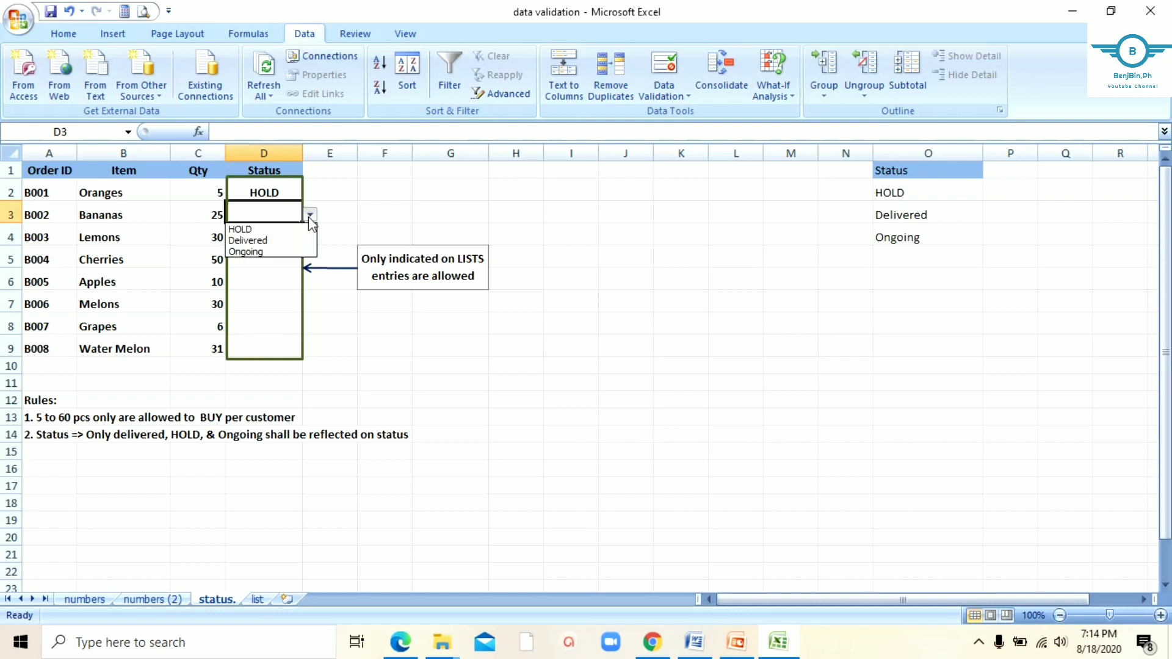
pyautogui.click(256, 240)
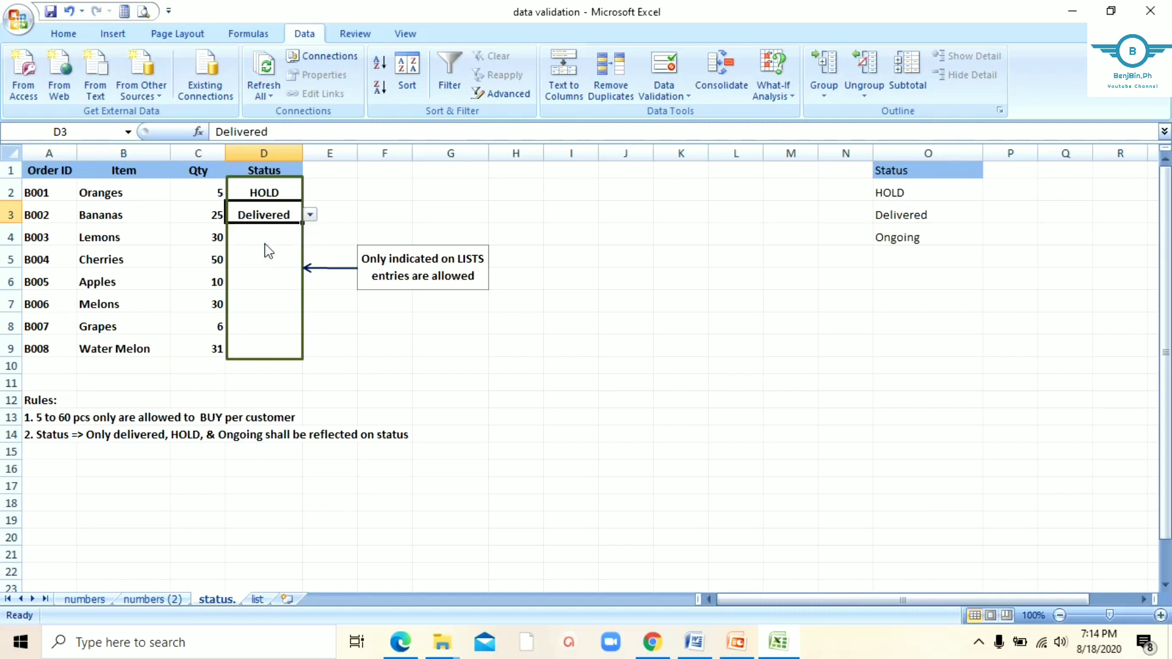
pyautogui.click(263, 240)
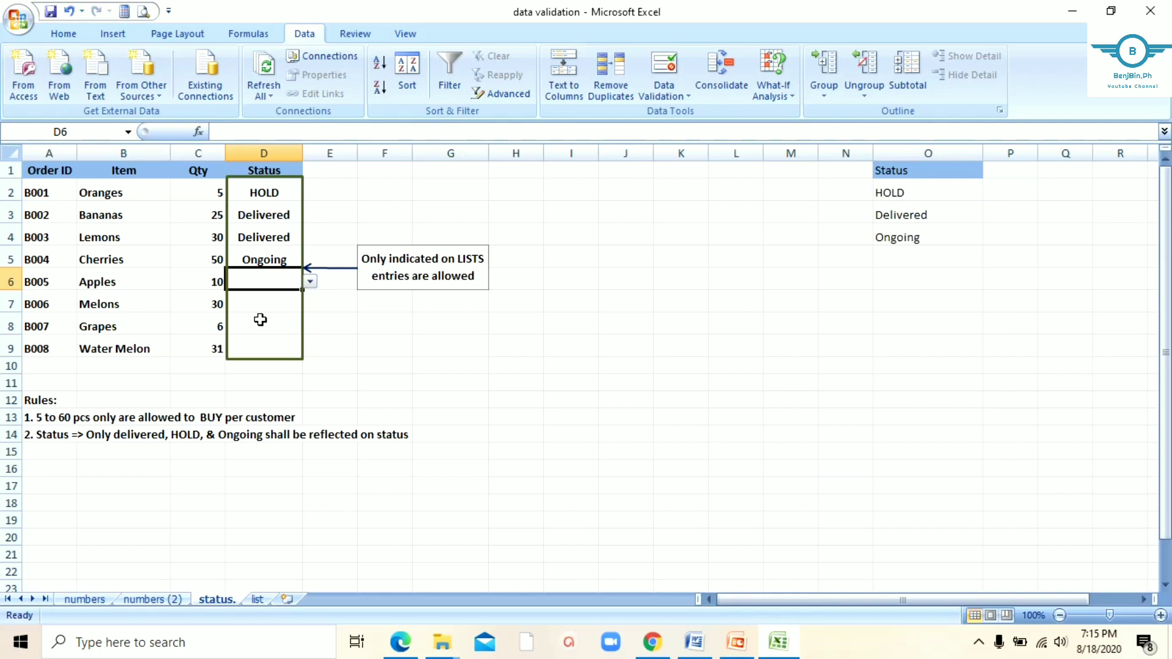
# - Choose Delivered for D6, Ongoing for D7 and HOLD for D8 from their dropdowns
pyautogui.click(309, 282)
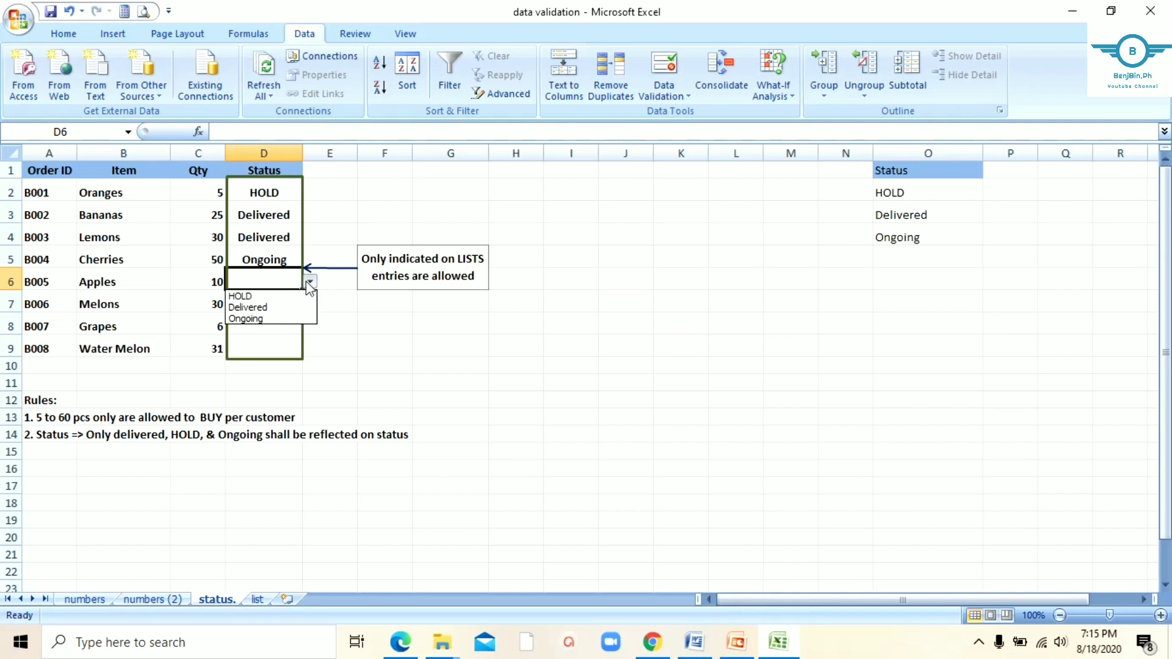
pyautogui.click(256, 308)
pyautogui.click(251, 305)
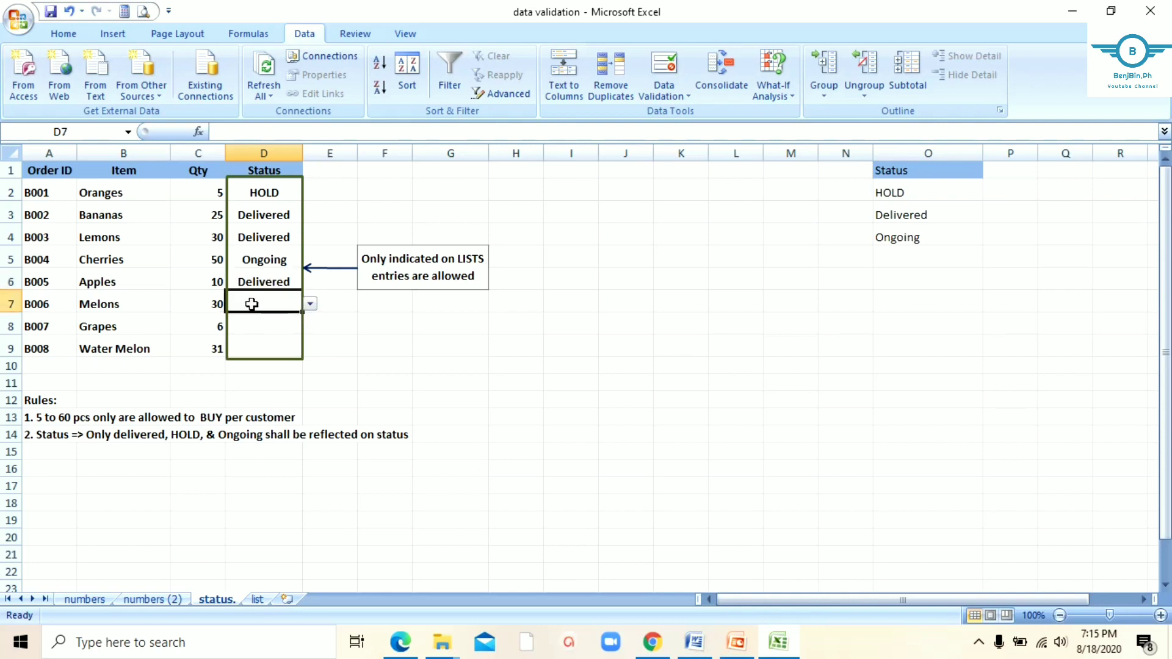
pyautogui.click(310, 303)
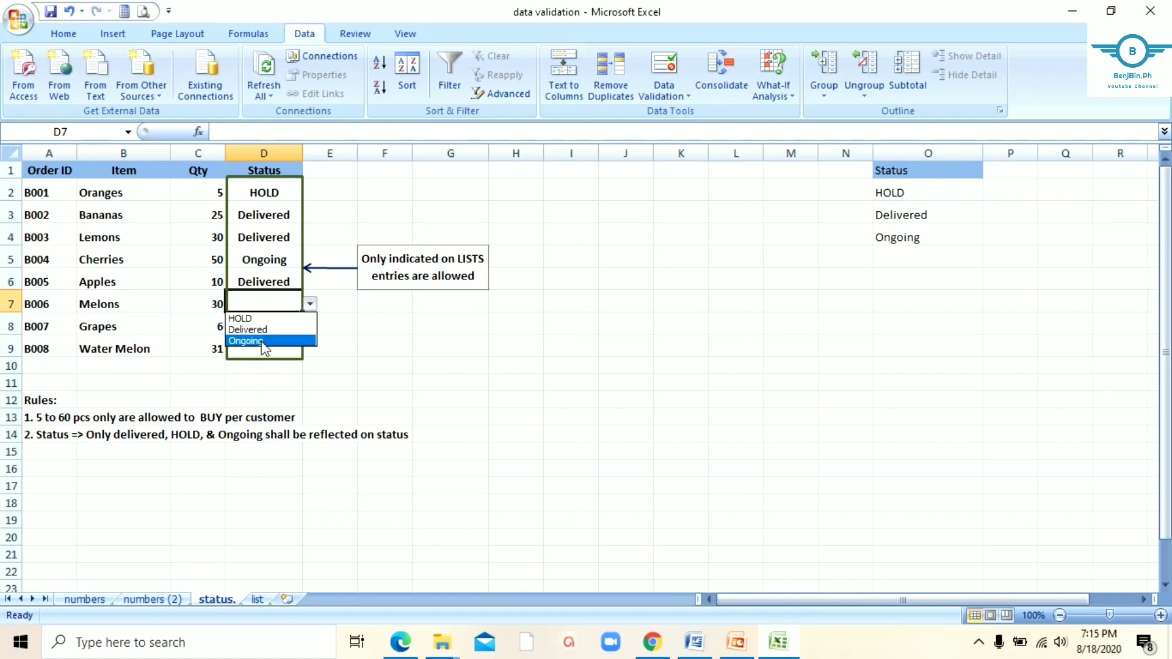
pyautogui.click(266, 342)
pyautogui.click(277, 335)
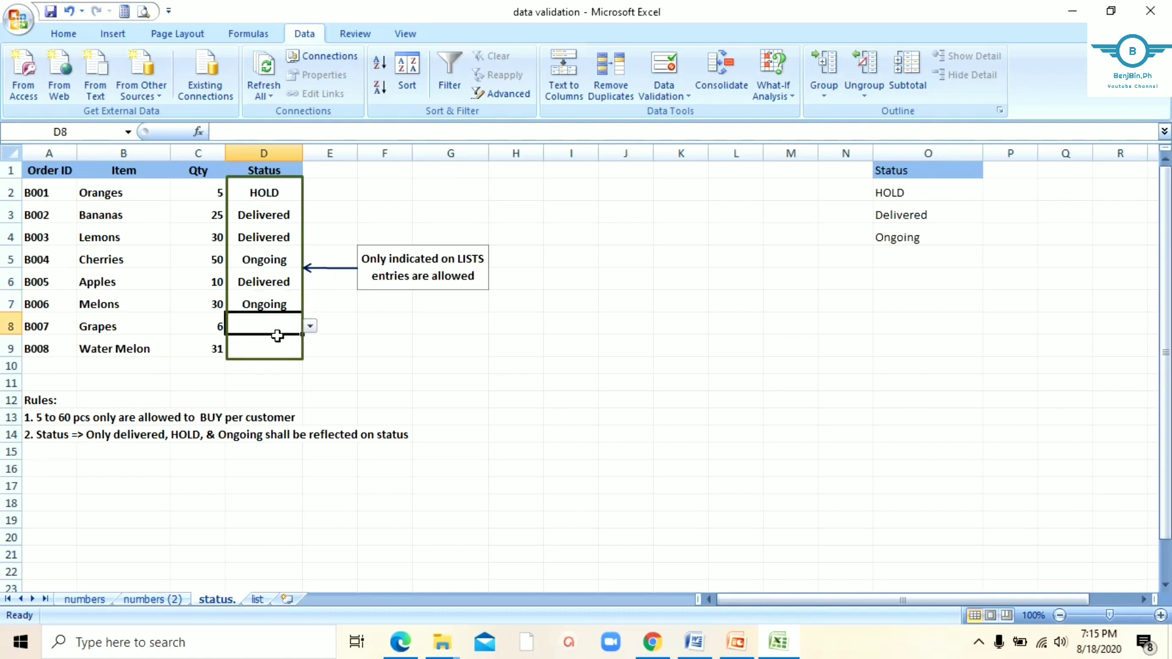
pyautogui.click(310, 326)
pyautogui.click(262, 339)
pyautogui.click(263, 348)
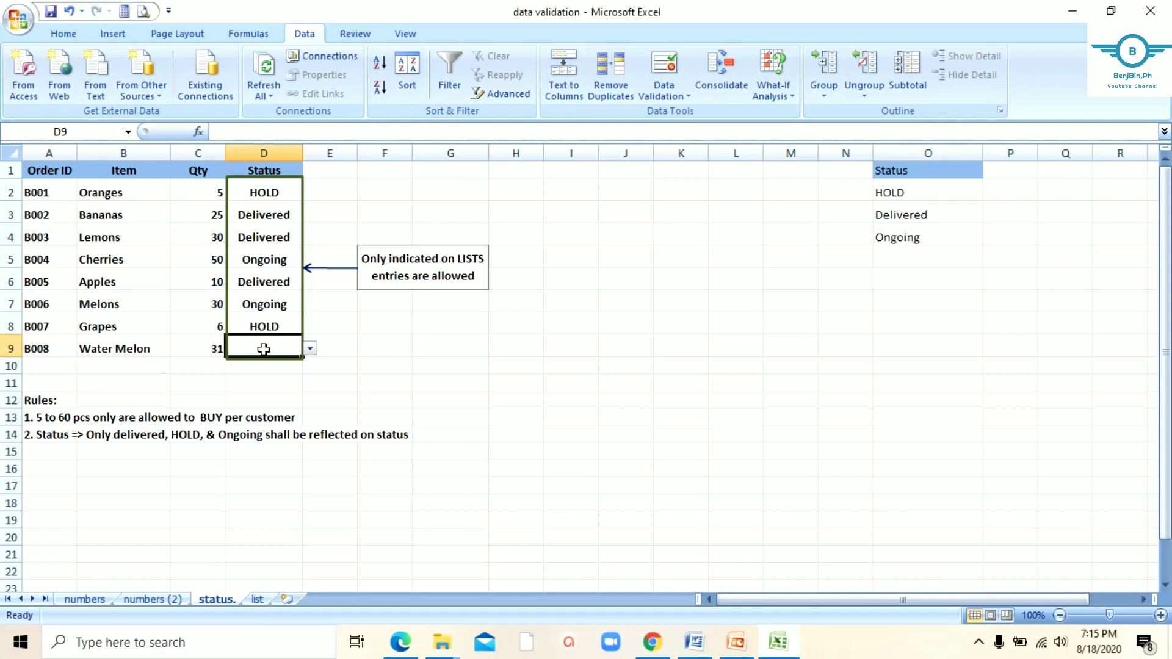
pyautogui.click(310, 349)
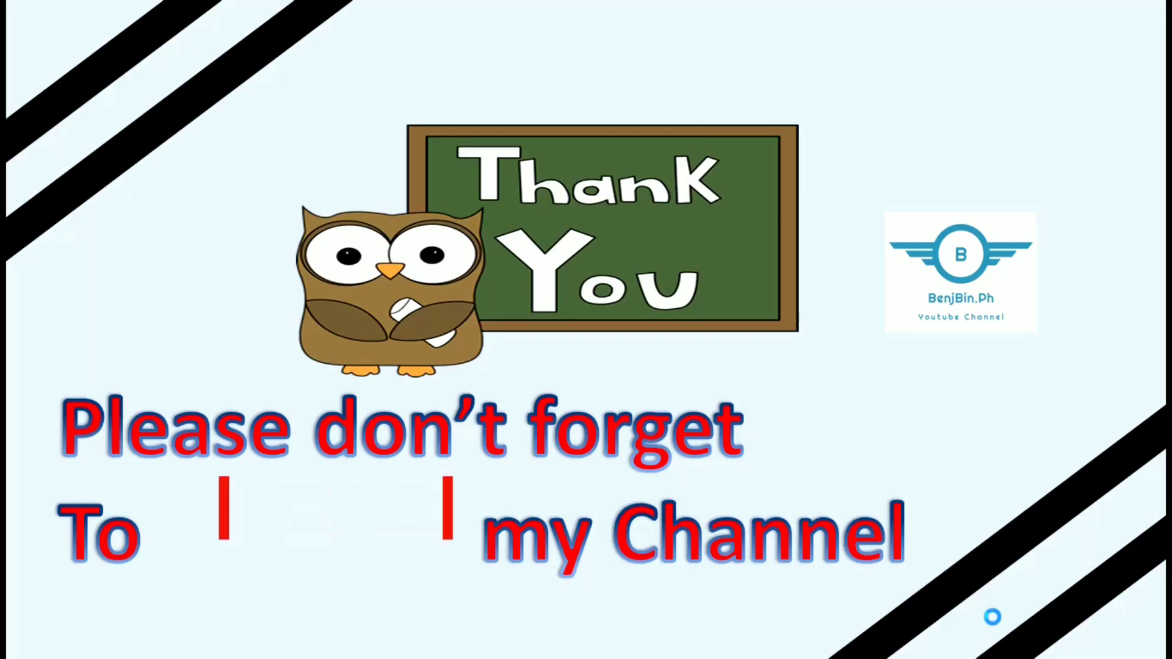